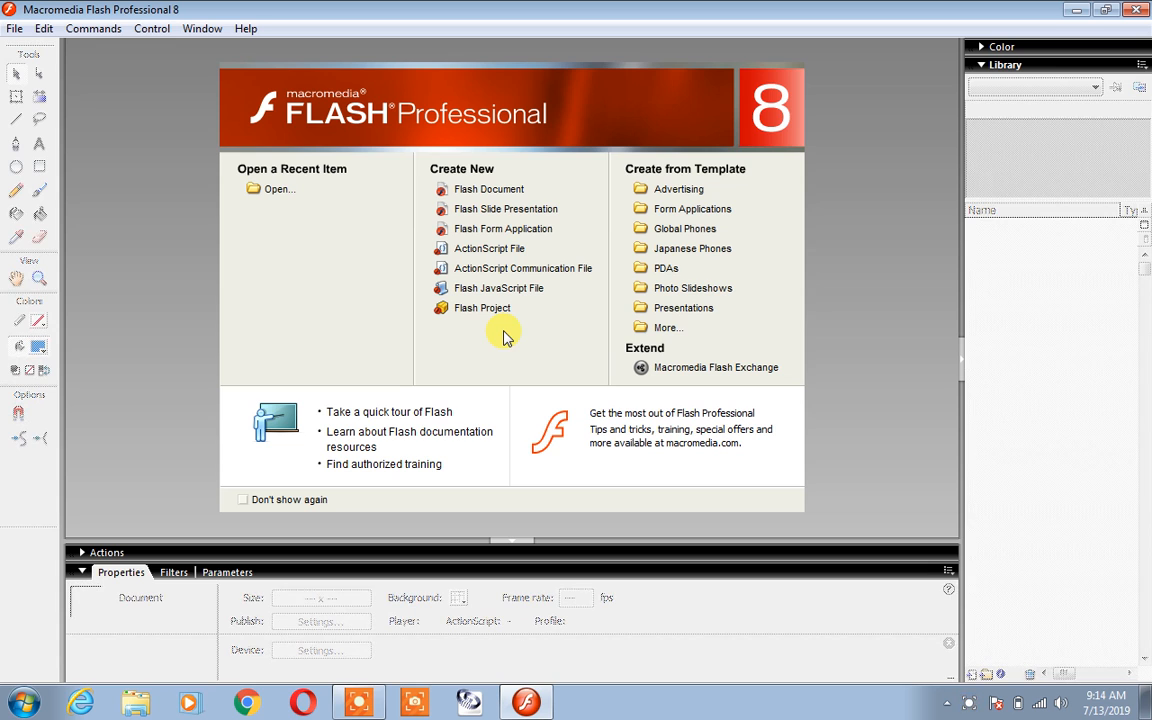
Create a new Flash document and collapse the properties area so the whole stage is visible.
{"action": "left_click", "coordinate": [498, 188]}
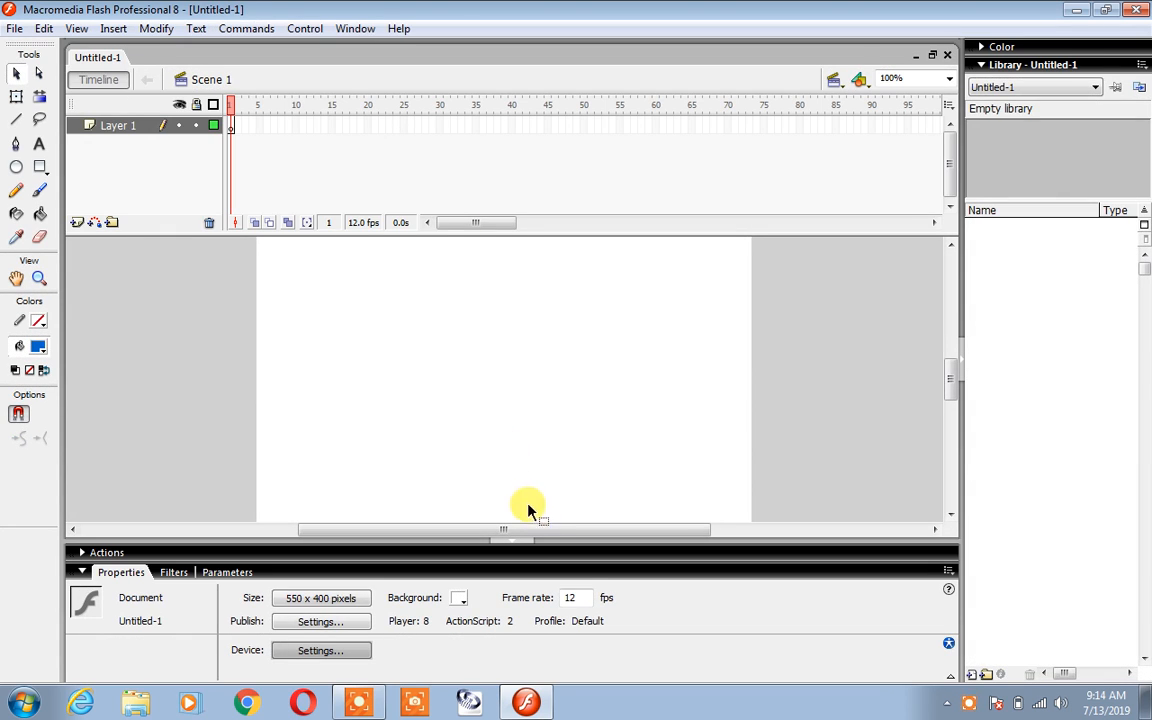
{"action": "left_click", "coordinate": [522, 541]}
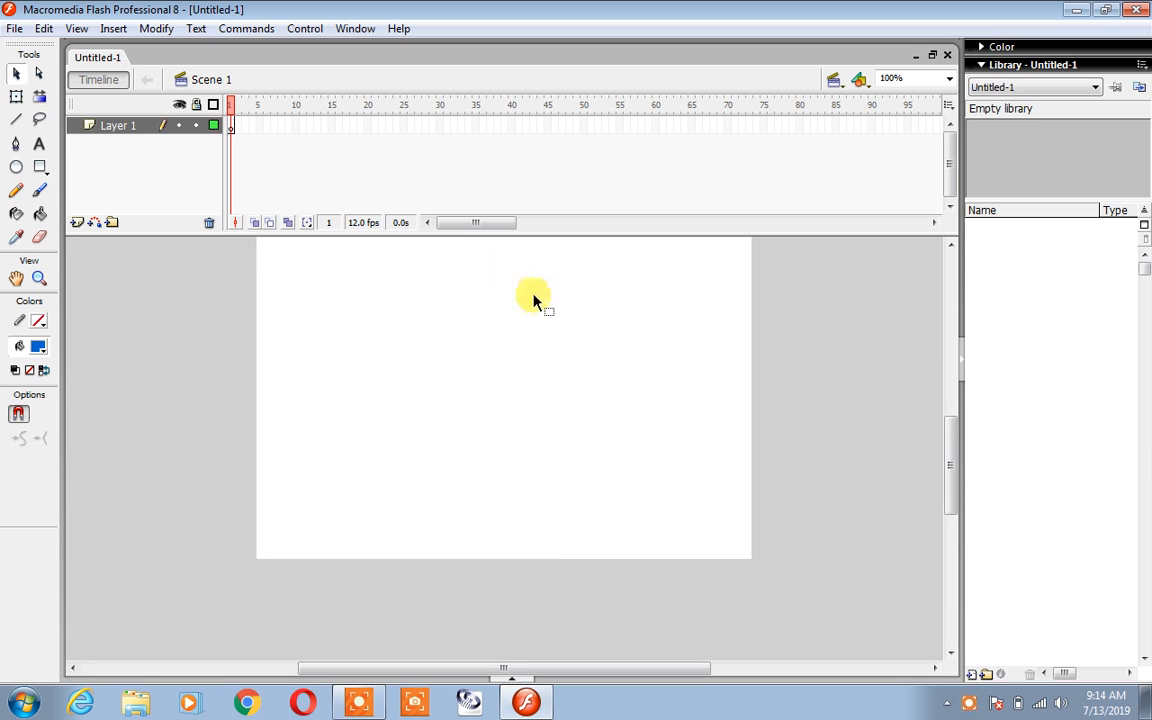
{"action": "scroll", "coordinate": [607, 380], "scroll_direction": "up", "scroll_amount": 2}
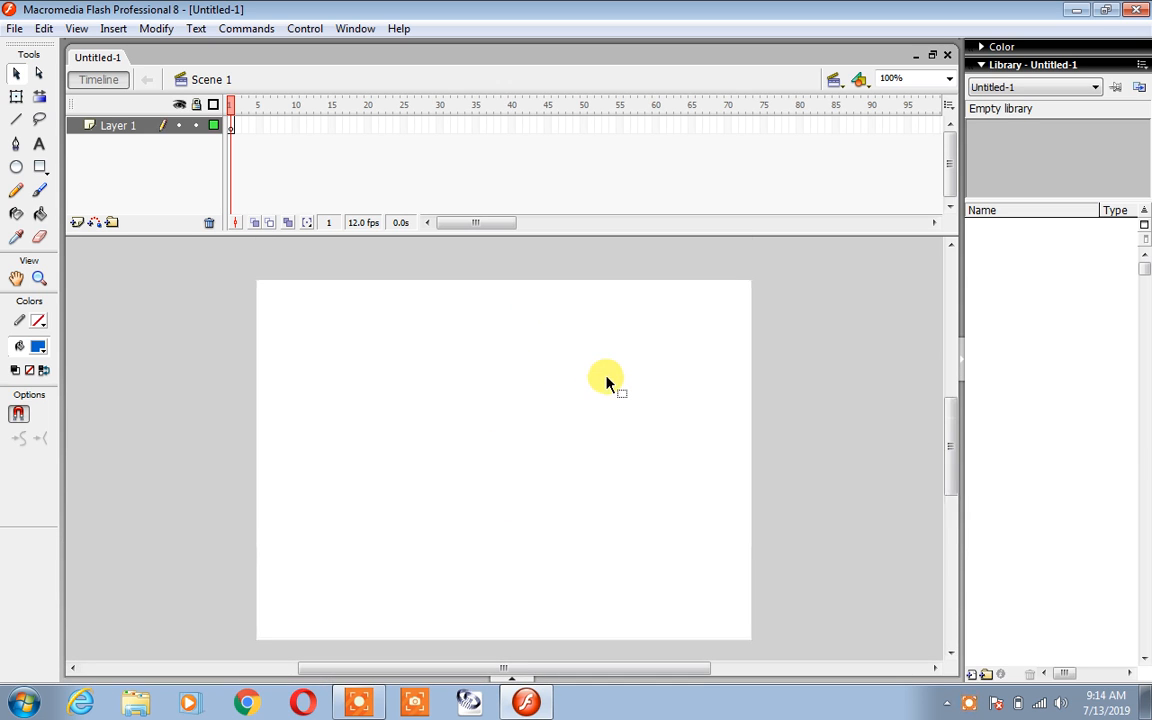
Add a static text block with the person's name in capital letters, left of the stage's centre.
{"action": "left_click", "coordinate": [40, 146]}
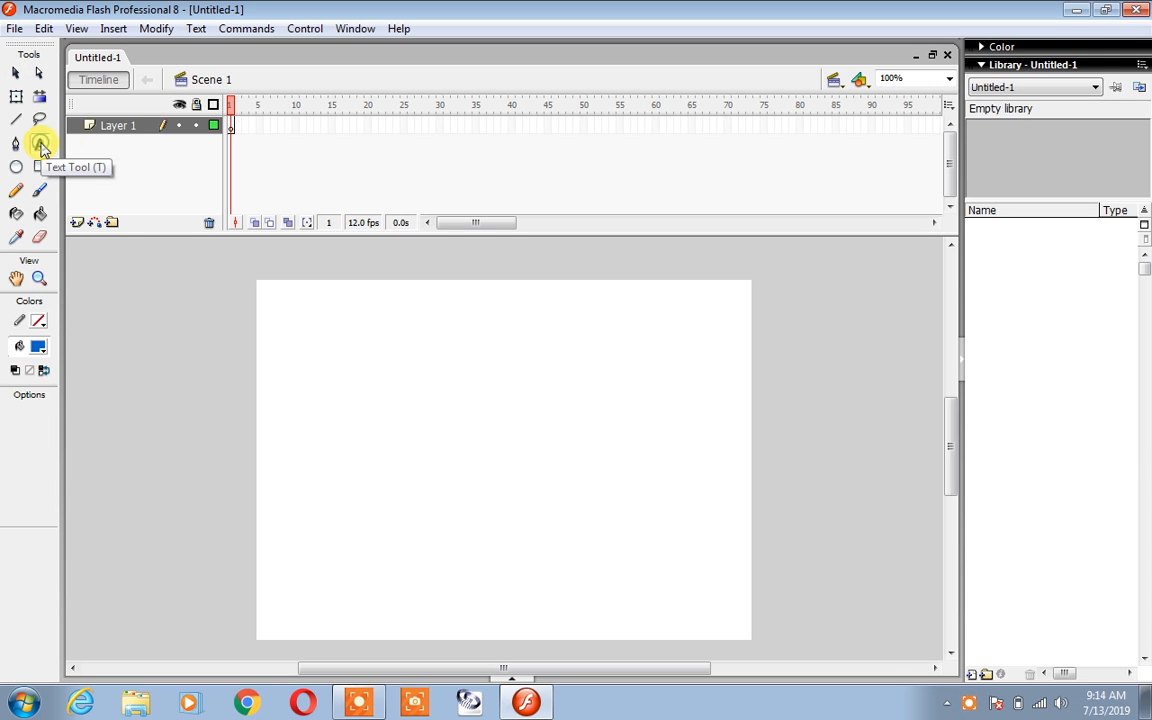
{"action": "left_click", "coordinate": [370, 442]}
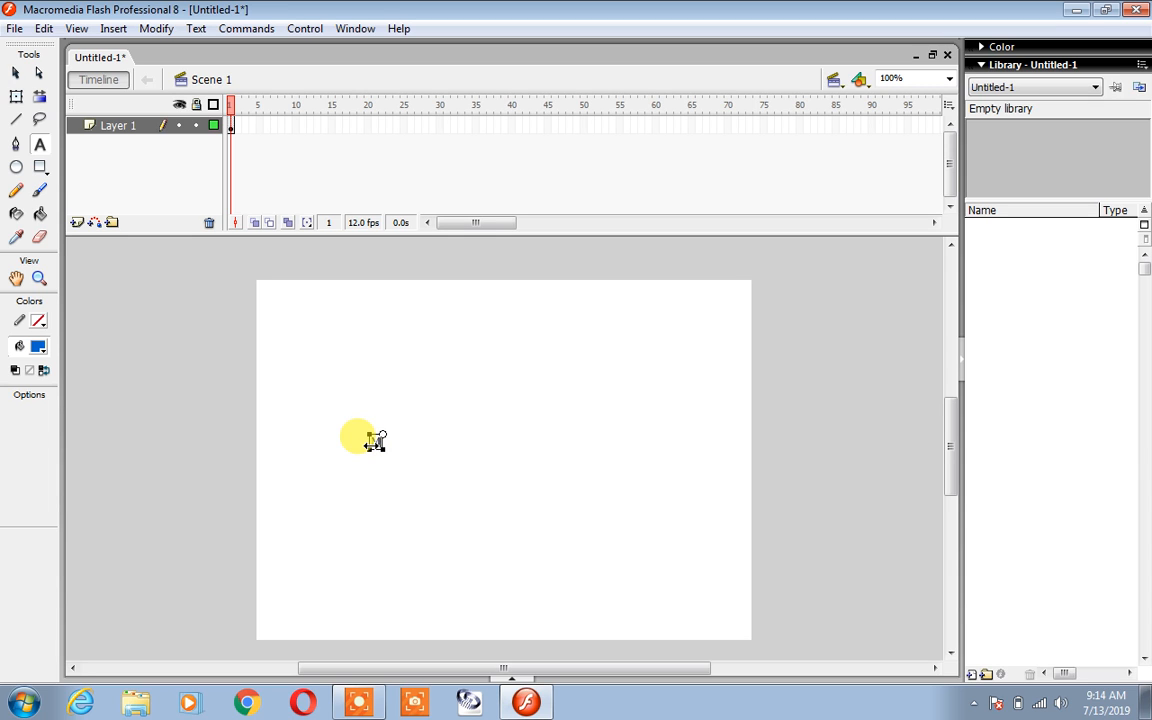
{"action": "type", "text": "MAJID"}
Set the font size of the name text to 40.
{"action": "left_click", "coordinate": [520, 682]}
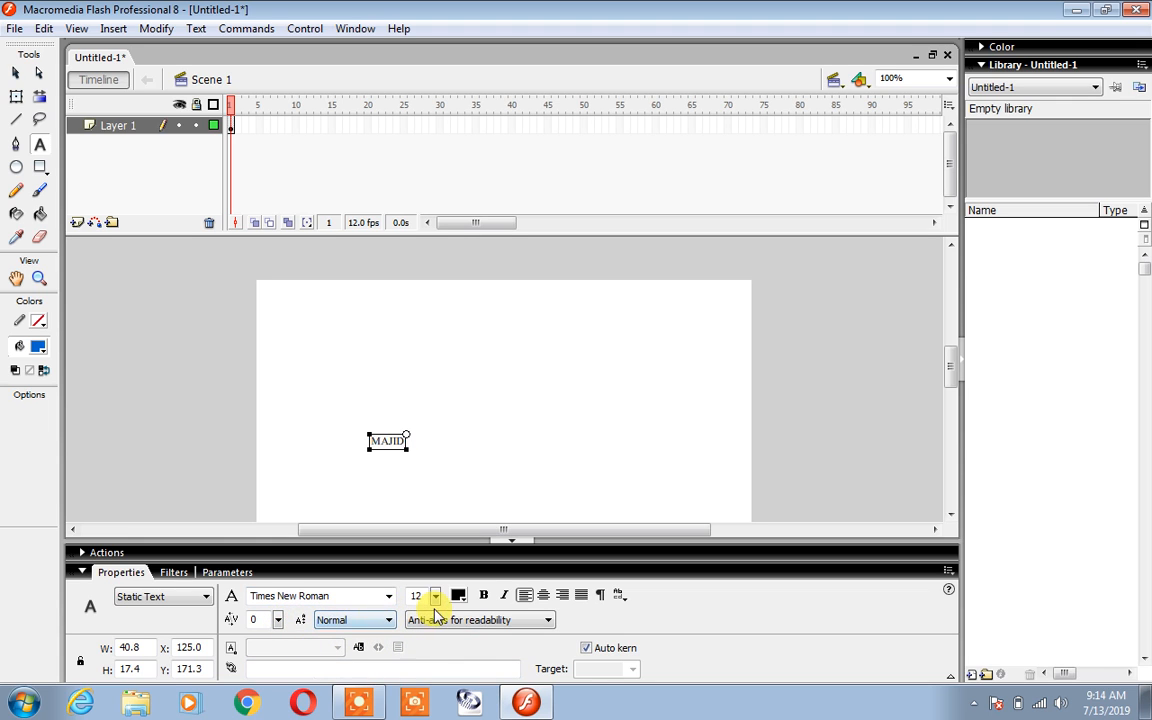
{"action": "left_click_drag", "start_coordinate": [436, 596], "coordinate": [442, 562]}
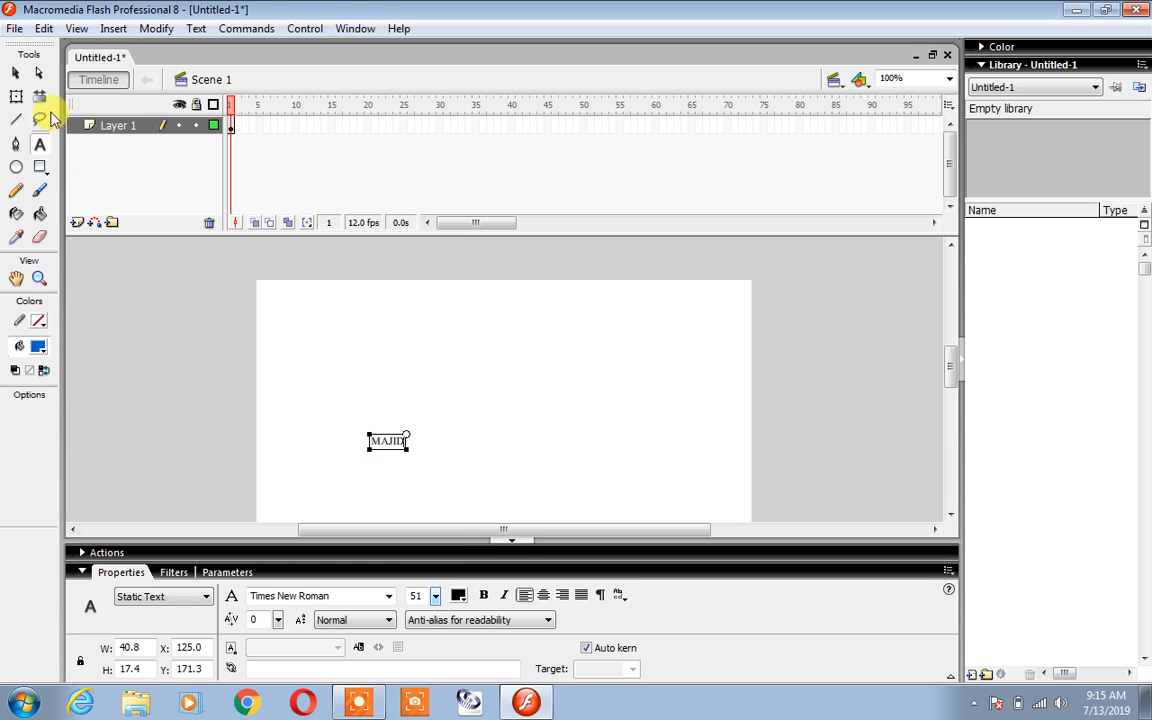
{"action": "left_click", "coordinate": [18, 73]}
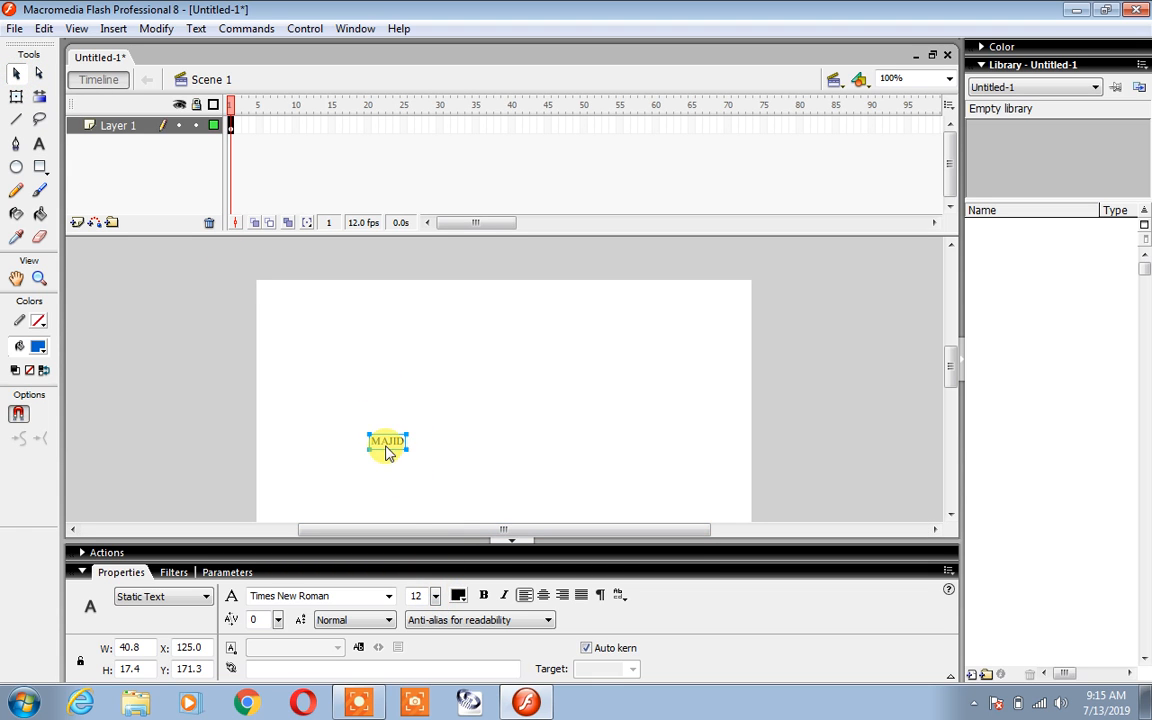
{"action": "left_click", "coordinate": [435, 594]}
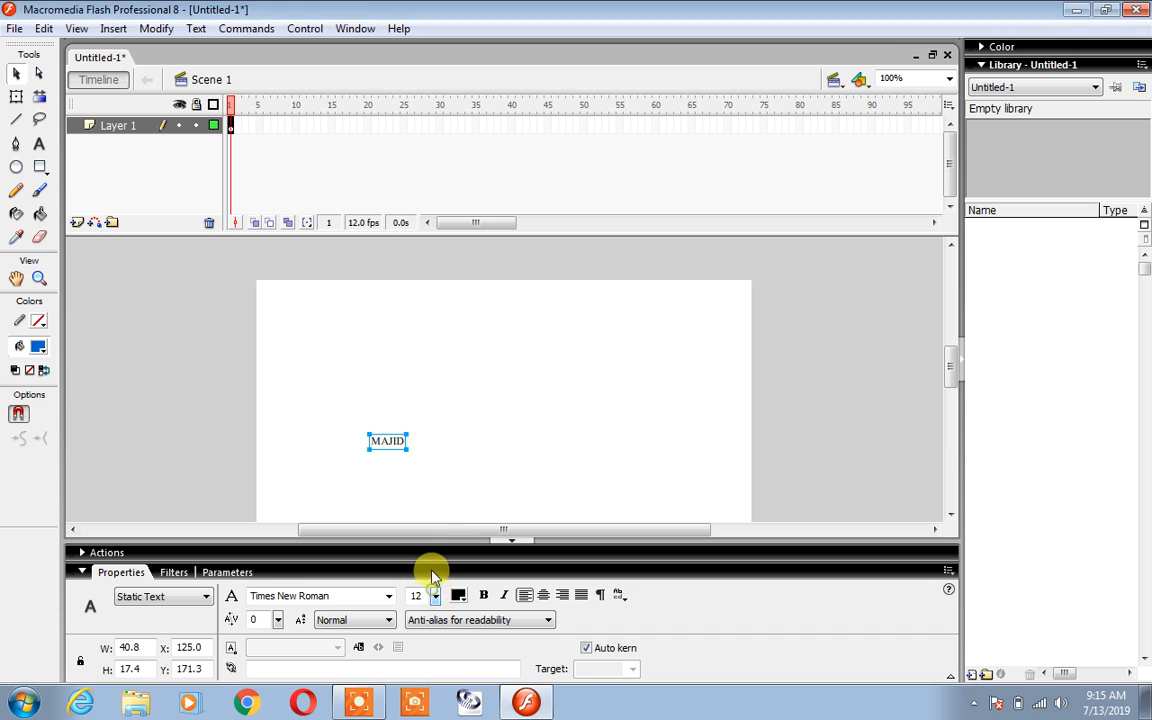
{"action": "left_click_drag", "start_coordinate": [435, 595], "coordinate": [437, 560]}
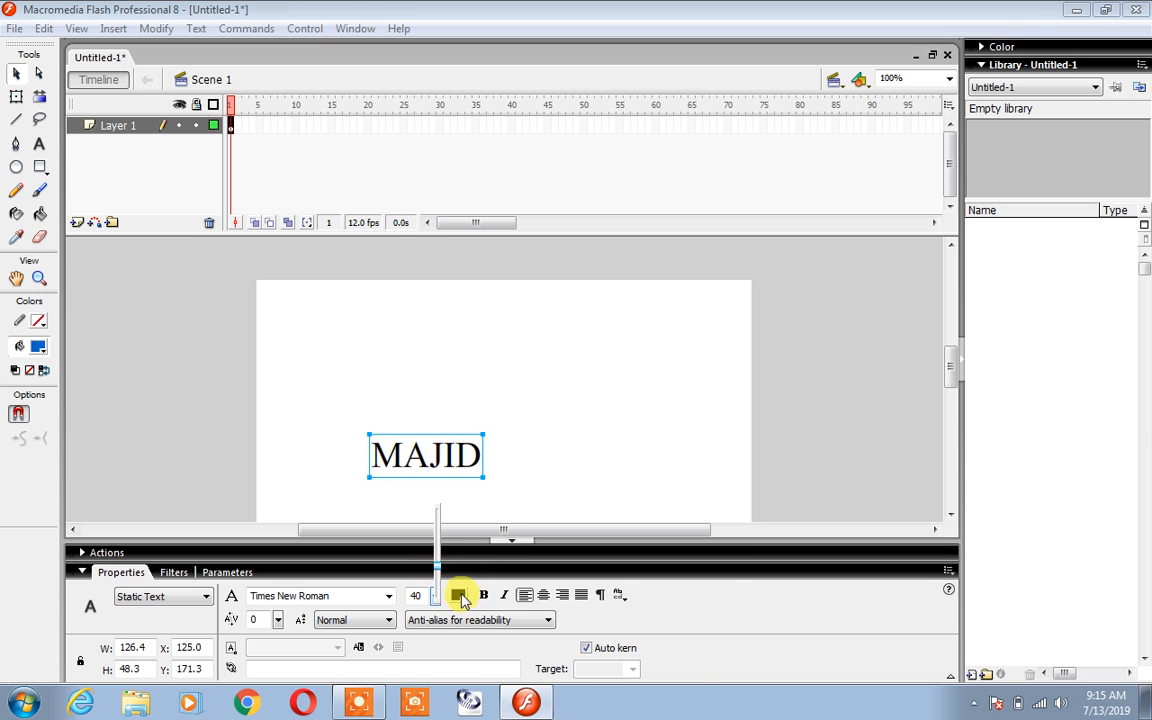
Colour the name text red (#FF0000) and make it bold.
{"action": "left_click", "coordinate": [460, 596]}
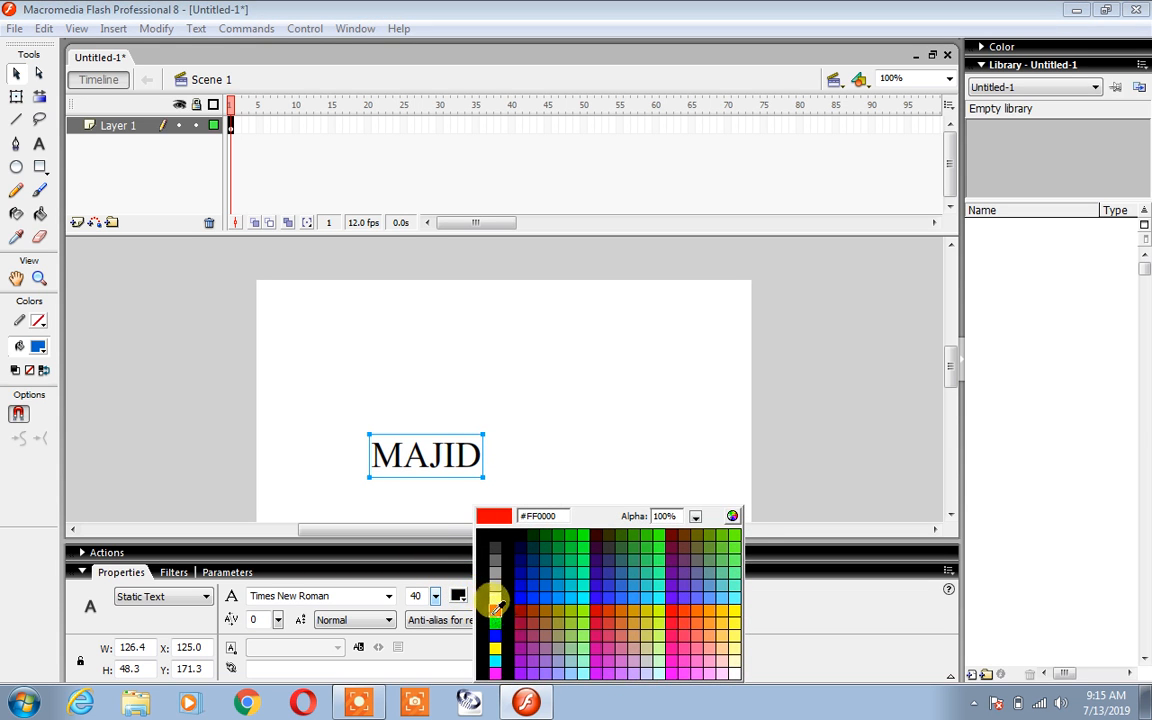
{"action": "left_click", "coordinate": [492, 599]}
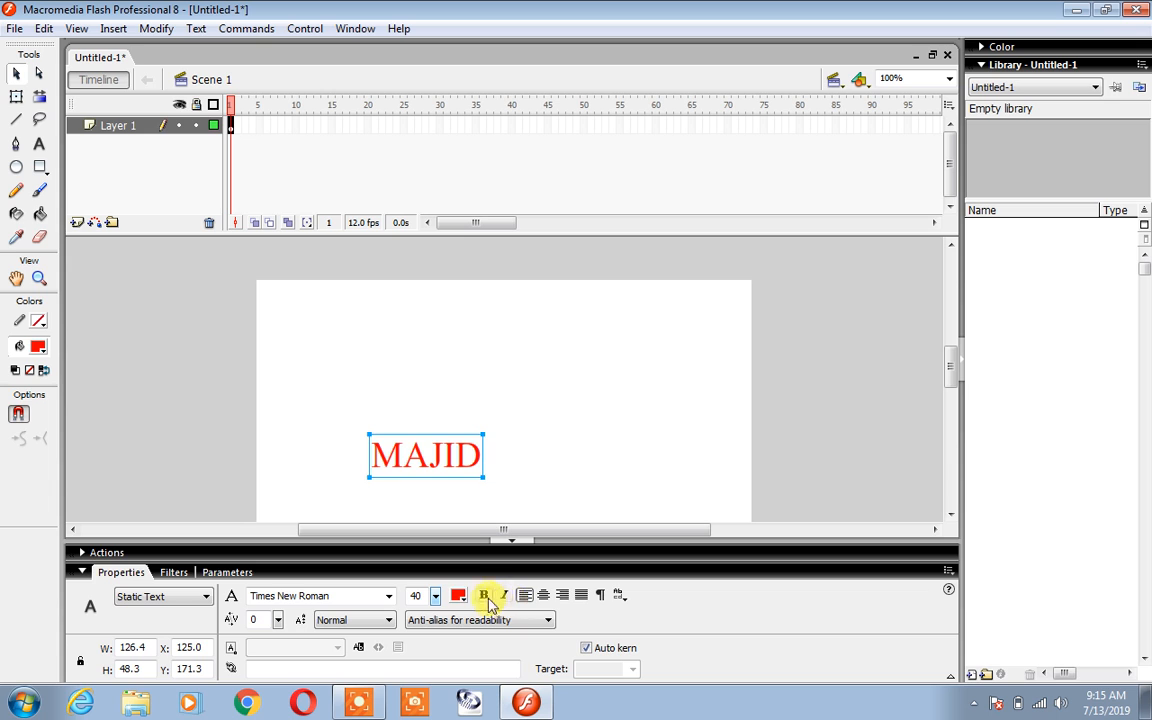
{"action": "left_click", "coordinate": [484, 595]}
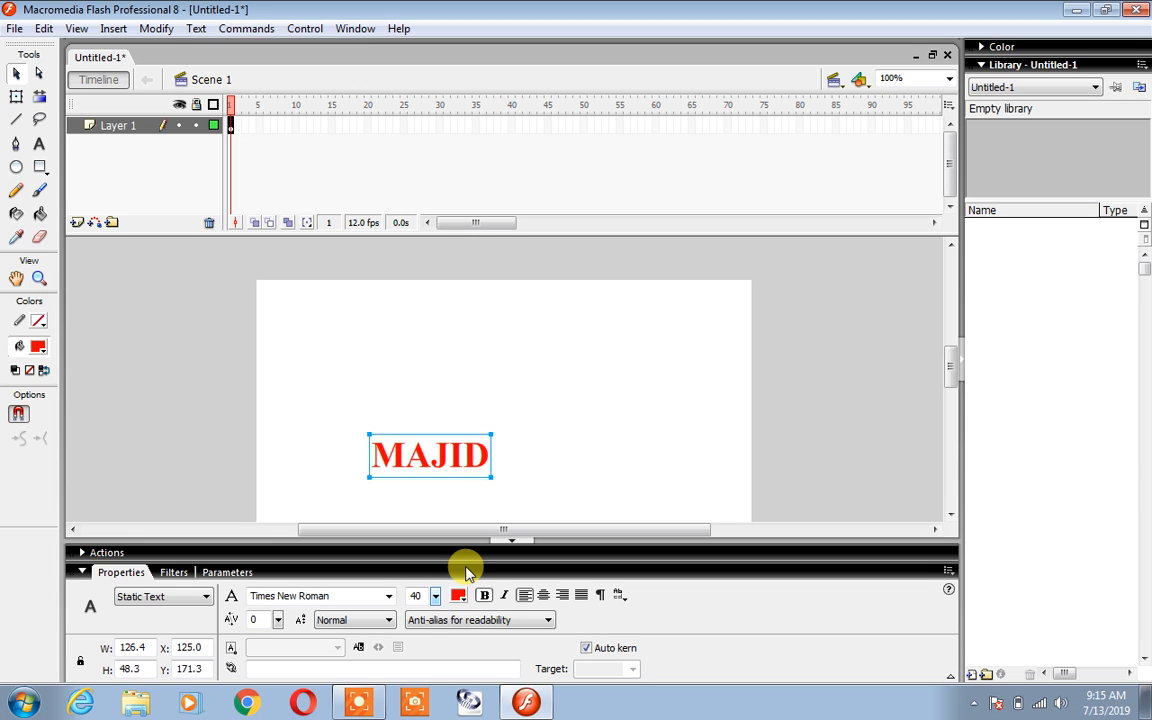
{"action": "left_click", "coordinate": [533, 545]}
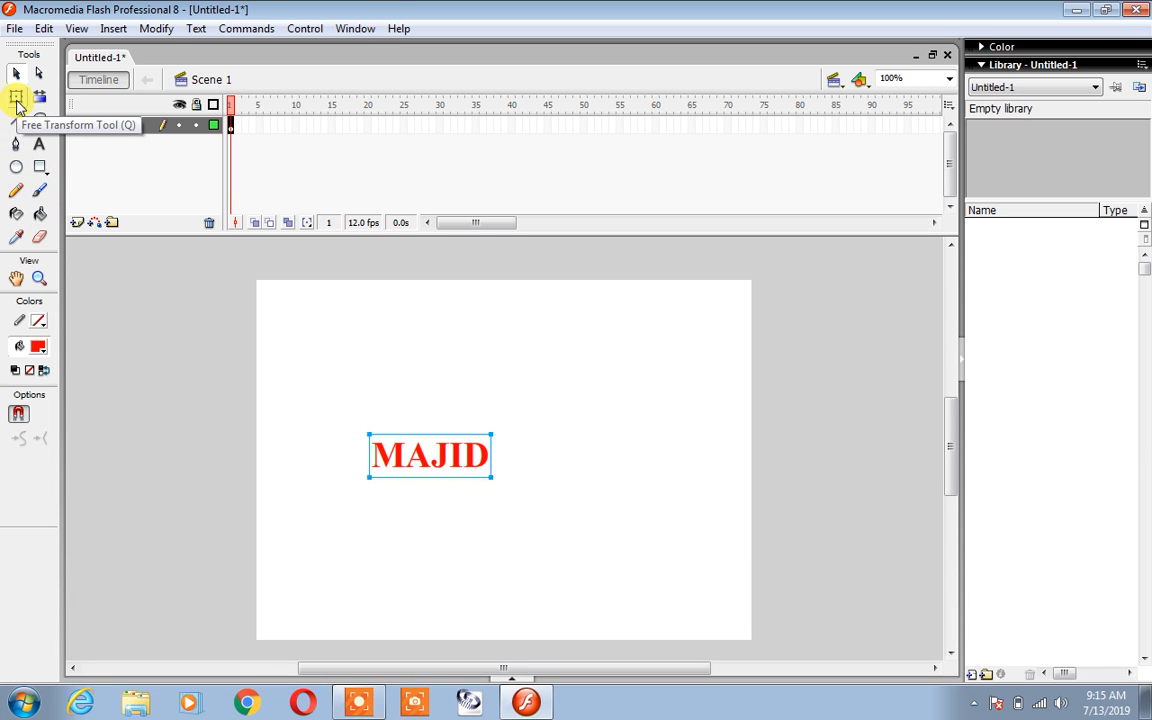
Enlarge the name text with Free Transform to nearly the full stage width and centre it on the stage.
{"action": "left_click", "coordinate": [17, 104]}
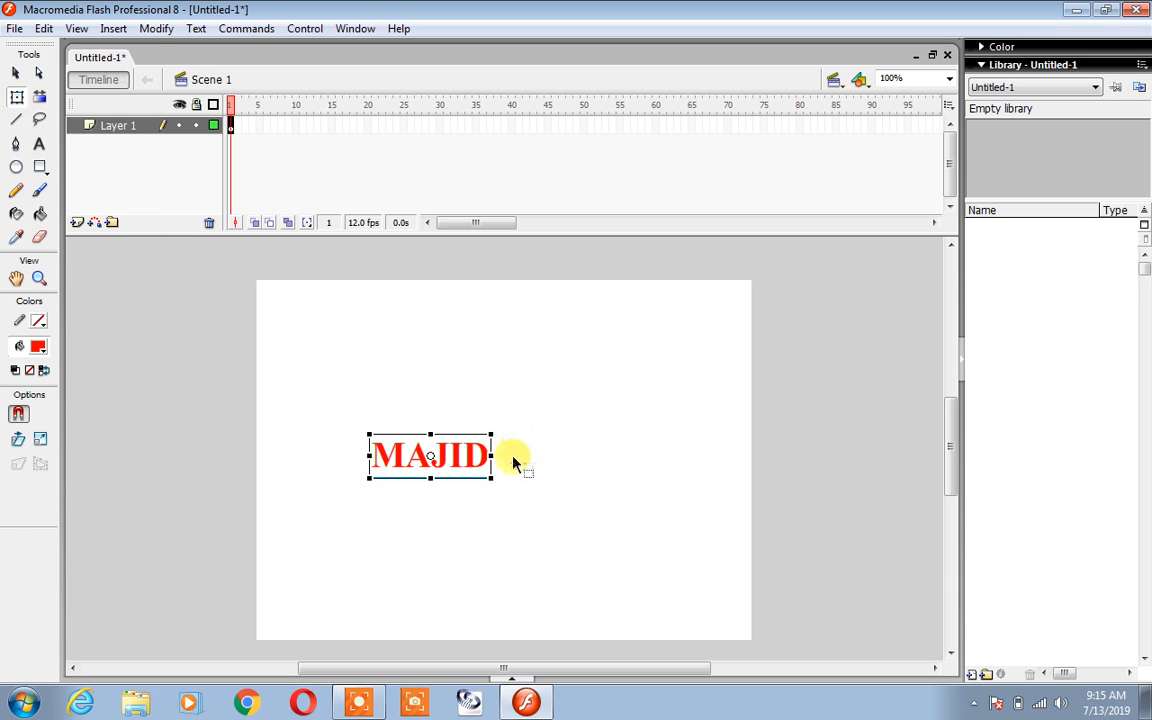
{"action": "left_click_drag", "start_coordinate": [492, 476], "coordinate": [549, 478]}
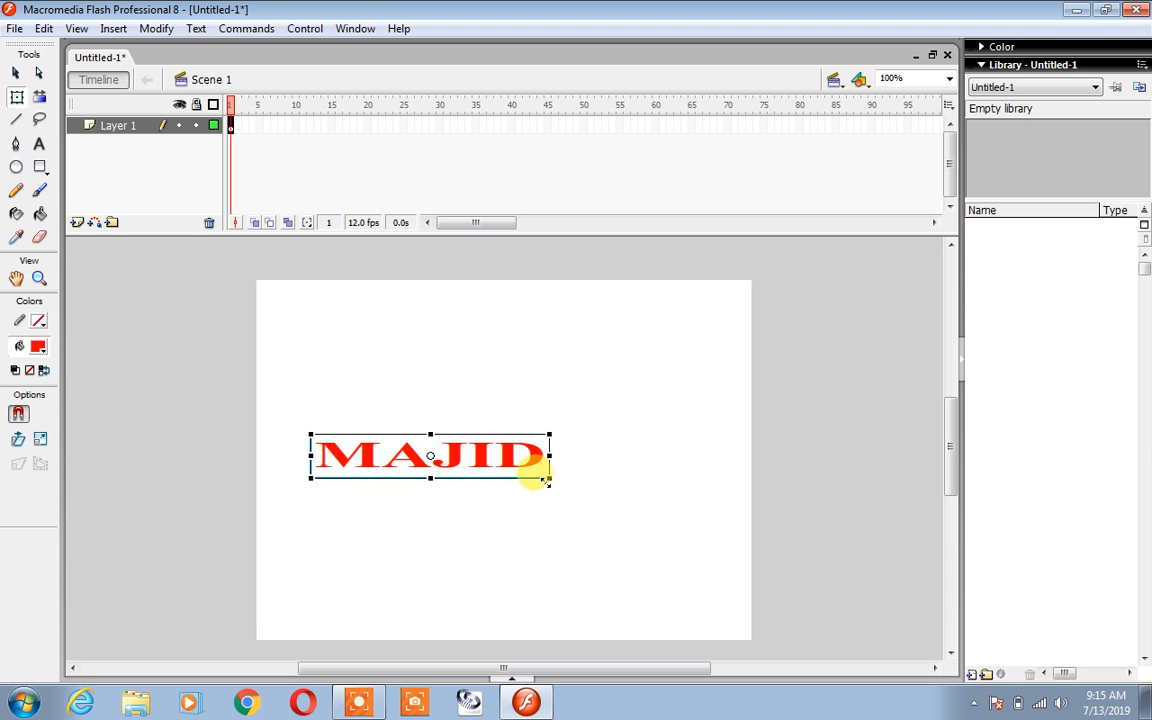
{"action": "left_click_drag", "start_coordinate": [549, 478], "coordinate": [672, 498]}
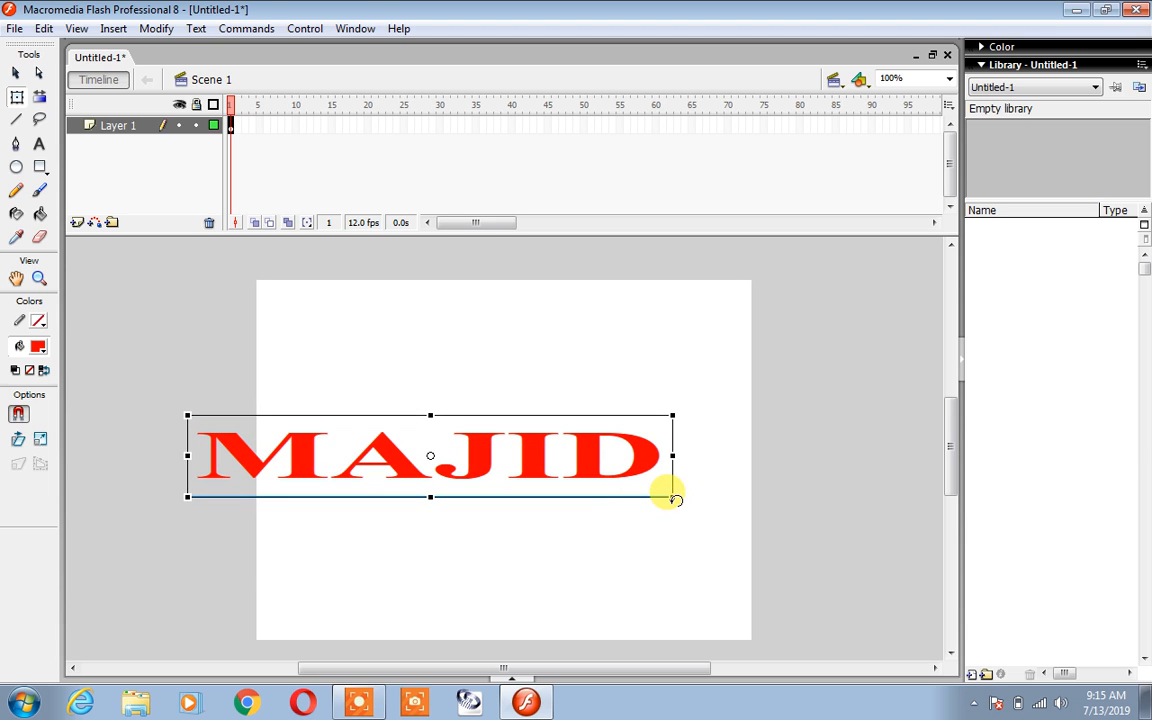
{"action": "left_click_drag", "start_coordinate": [672, 497], "coordinate": [593, 498]}
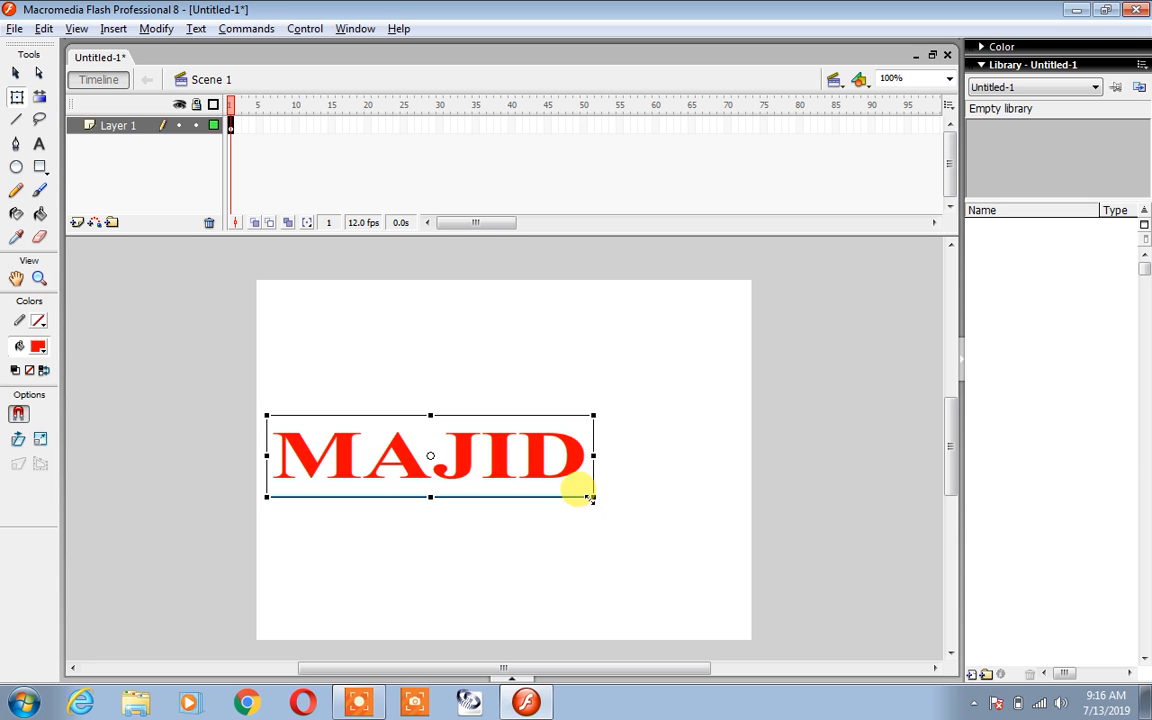
{"action": "left_click_drag", "start_coordinate": [591, 497], "coordinate": [747, 558]}
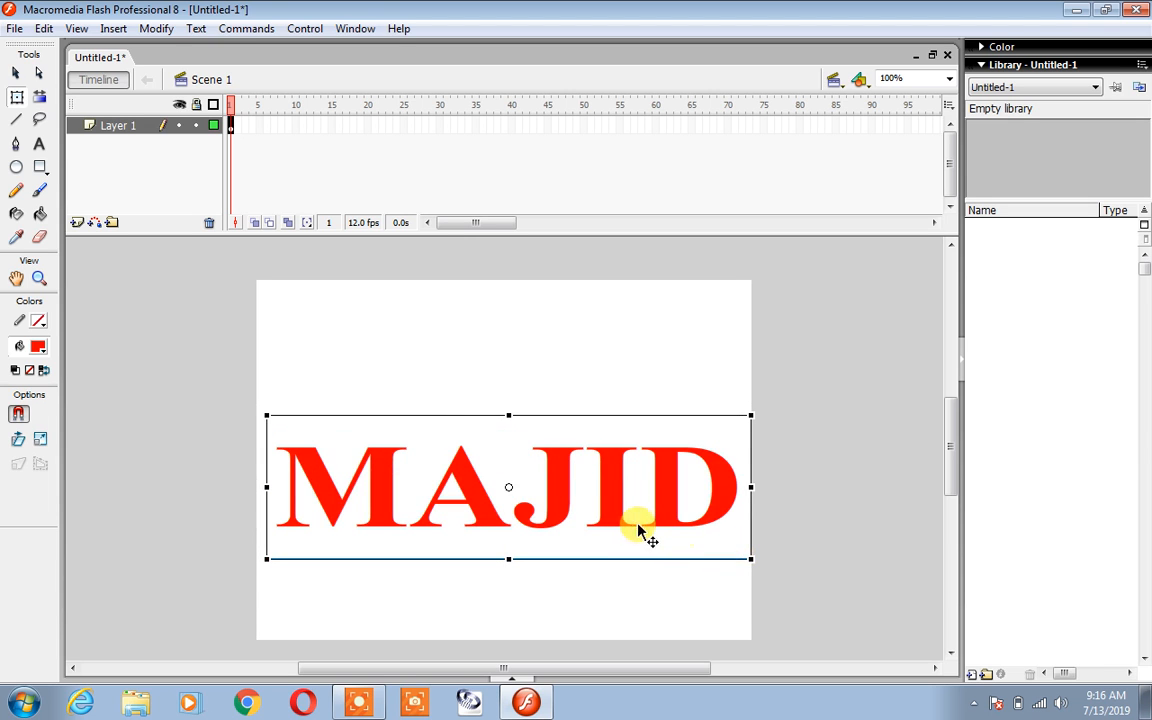
{"action": "left_click_drag", "start_coordinate": [615, 508], "coordinate": [609, 488]}
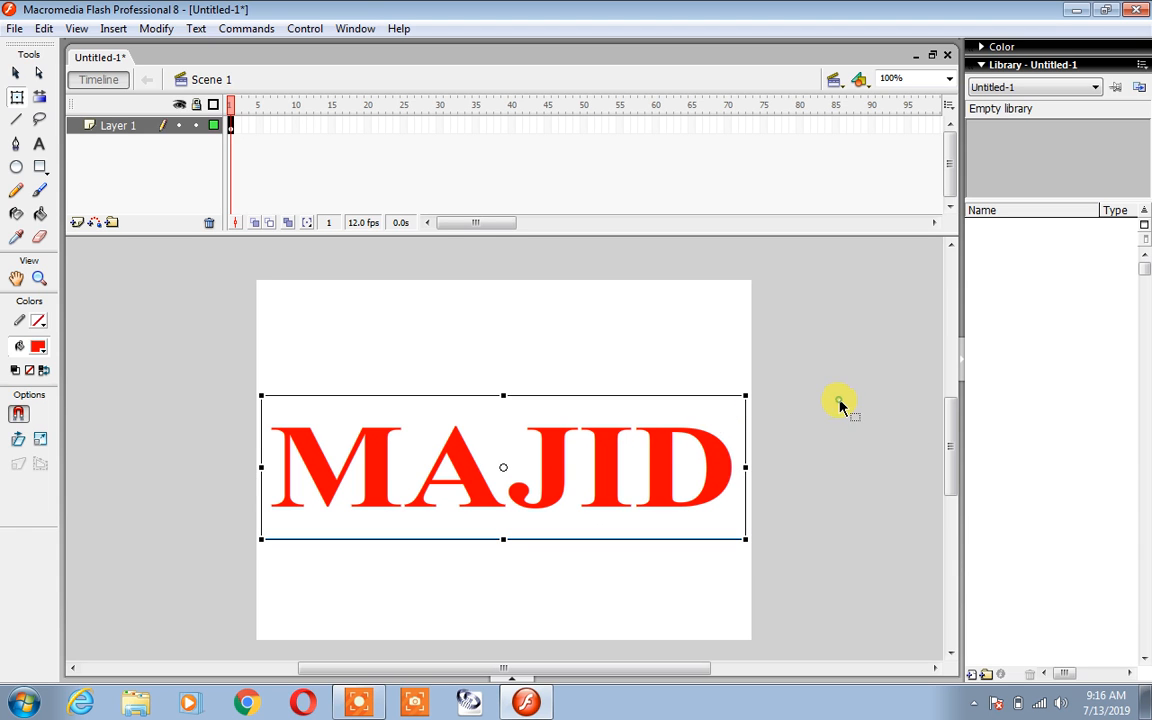
Break the name text apart into individual letters.
{"action": "left_click", "coordinate": [841, 402]}
{"action": "left_click", "coordinate": [609, 451]}
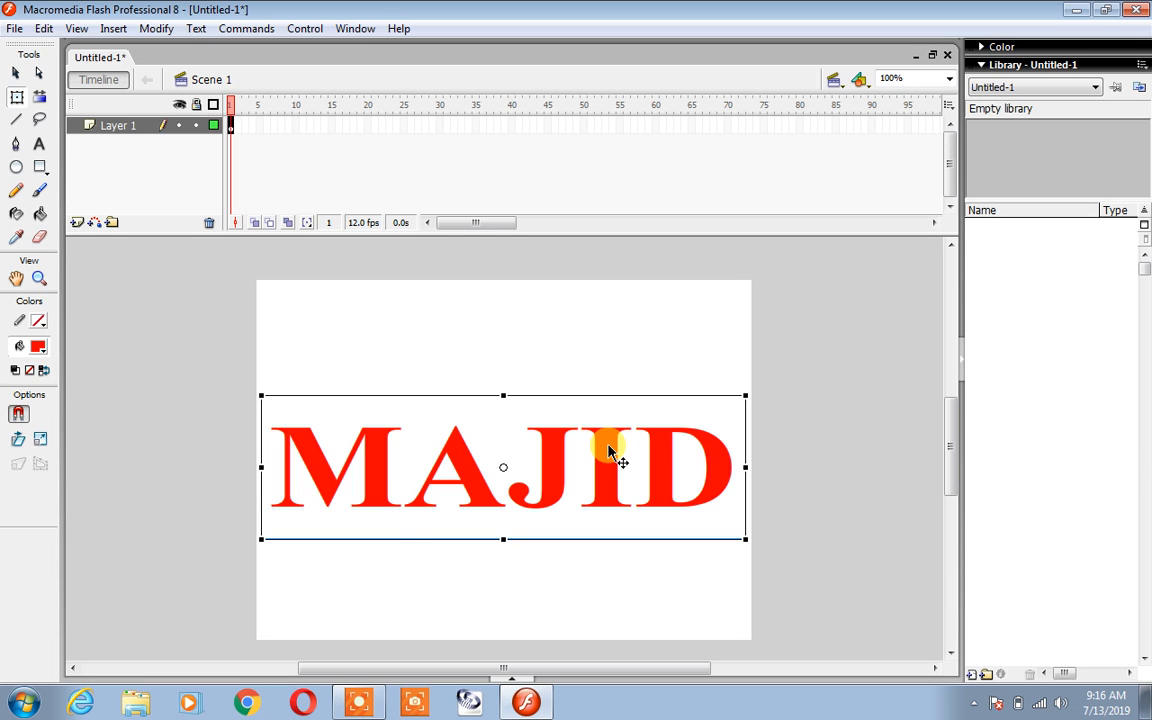
{"action": "key", "text": "ctrl+b"}
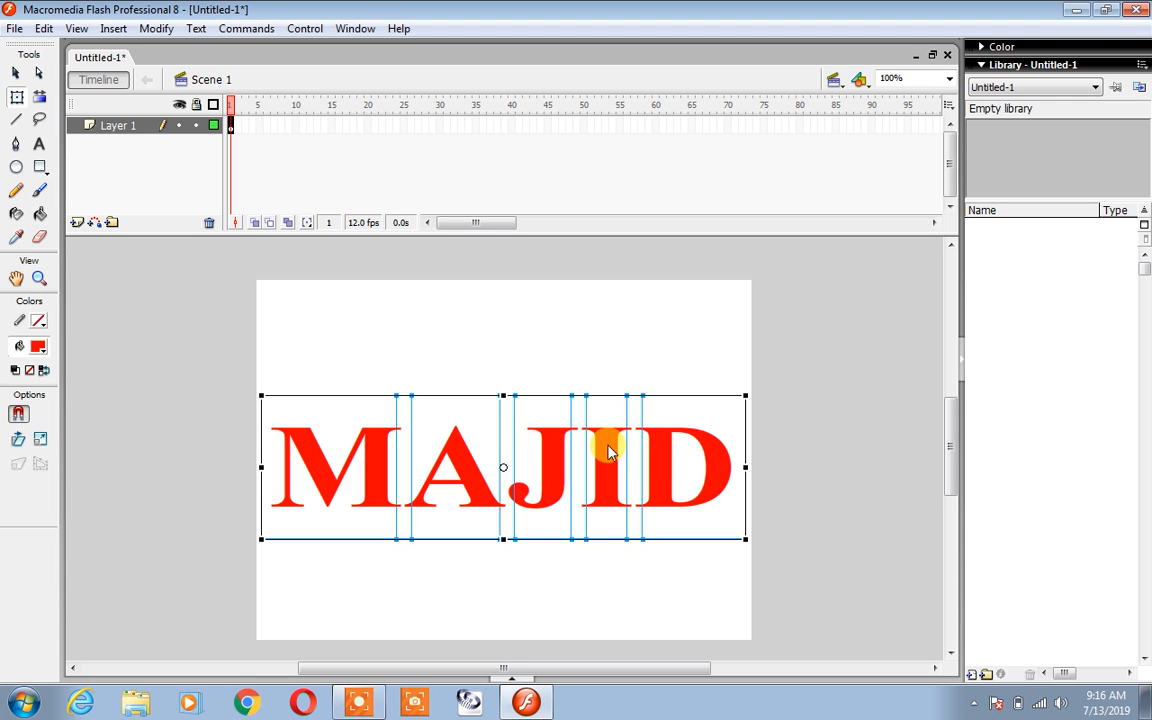
Test moving the letters D and I away from the word, and undo the moves.
{"action": "left_click", "coordinate": [681, 369]}
{"action": "left_click_drag", "start_coordinate": [701, 450], "coordinate": [783, 355]}
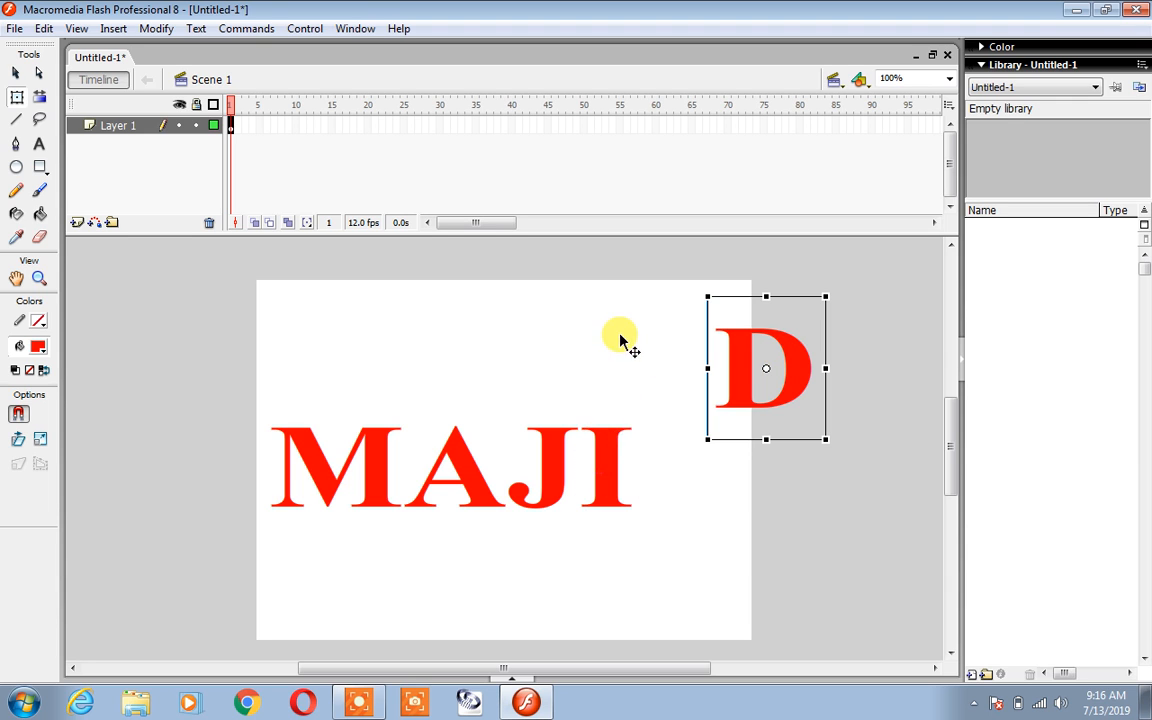
{"action": "left_click_drag", "start_coordinate": [603, 445], "coordinate": [620, 340]}
{"action": "key", "text": "ctrl+z"}
{"action": "key", "text": "ctrl+z"}
{"action": "key", "text": "ctrl+z"}
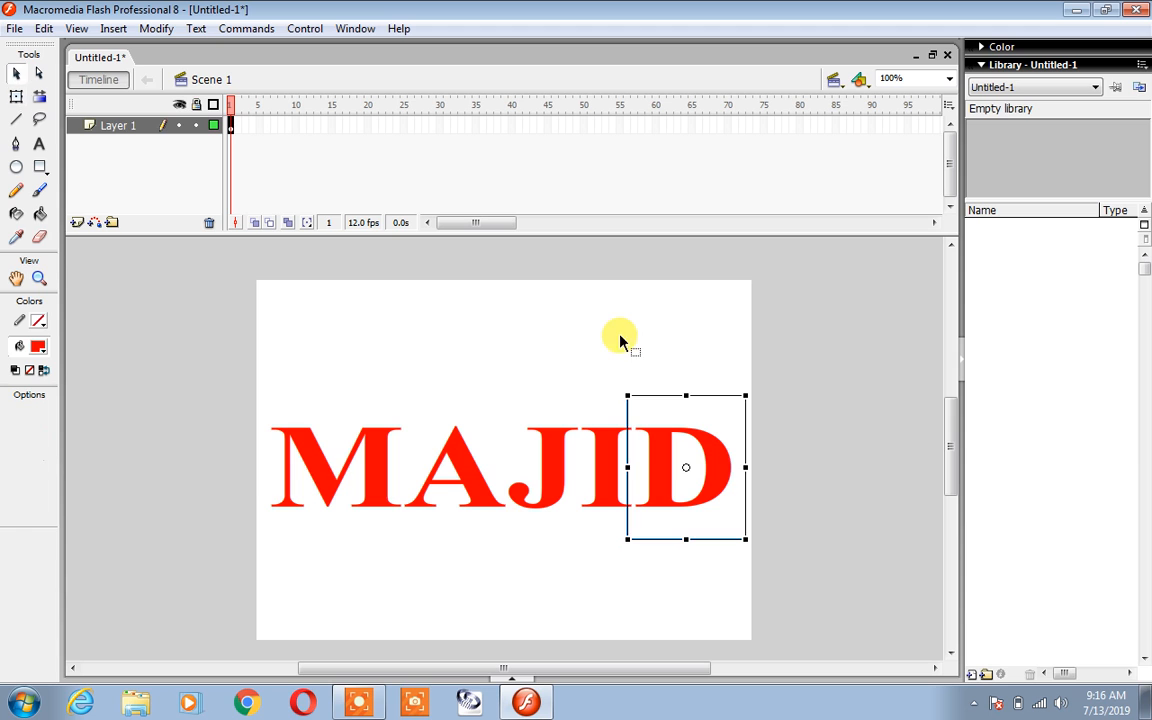
Distribute all five letters to separate layers and delete the empty Layer 1.
{"action": "left_click", "coordinate": [712, 386]}
{"action": "left_click", "coordinate": [661, 440]}
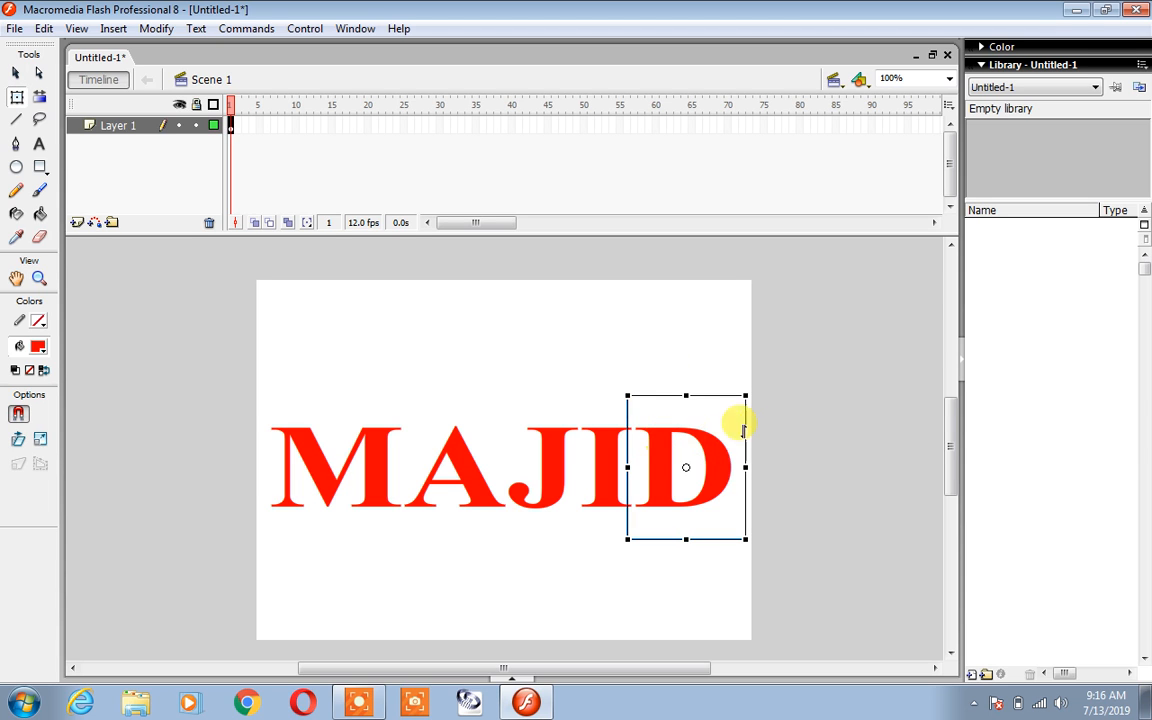
{"action": "left_click", "coordinate": [756, 424]}
{"action": "left_click_drag", "start_coordinate": [796, 340], "coordinate": [129, 578]}
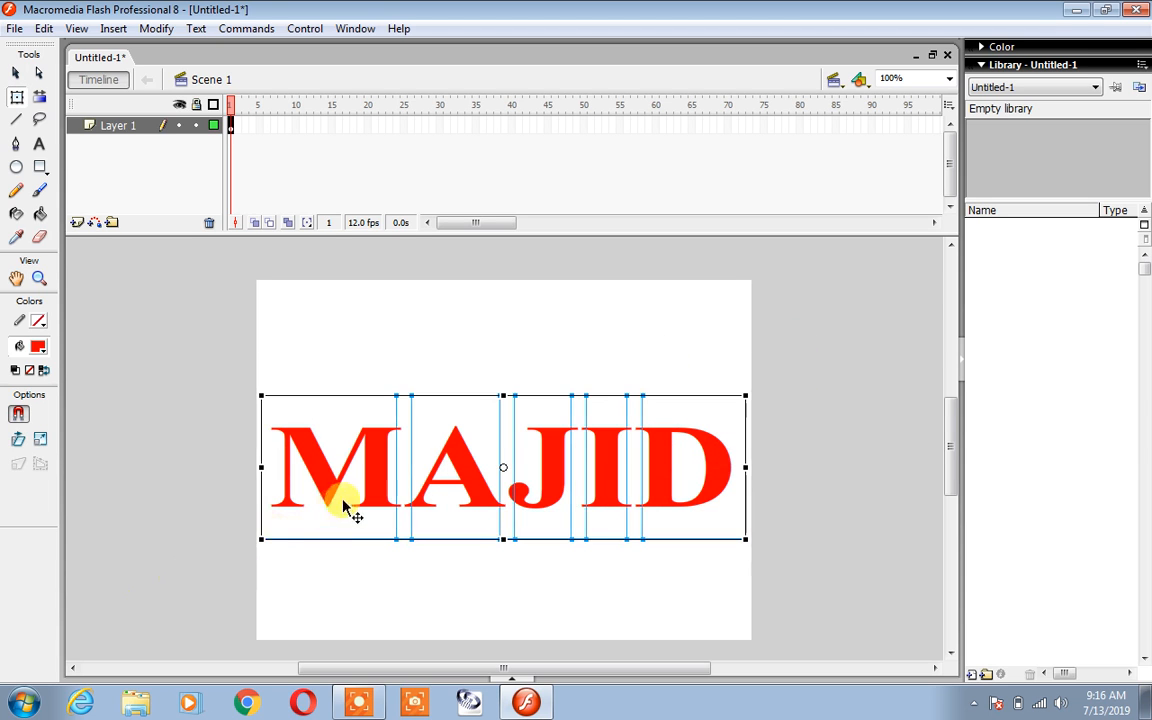
{"action": "right_click", "coordinate": [372, 481]}
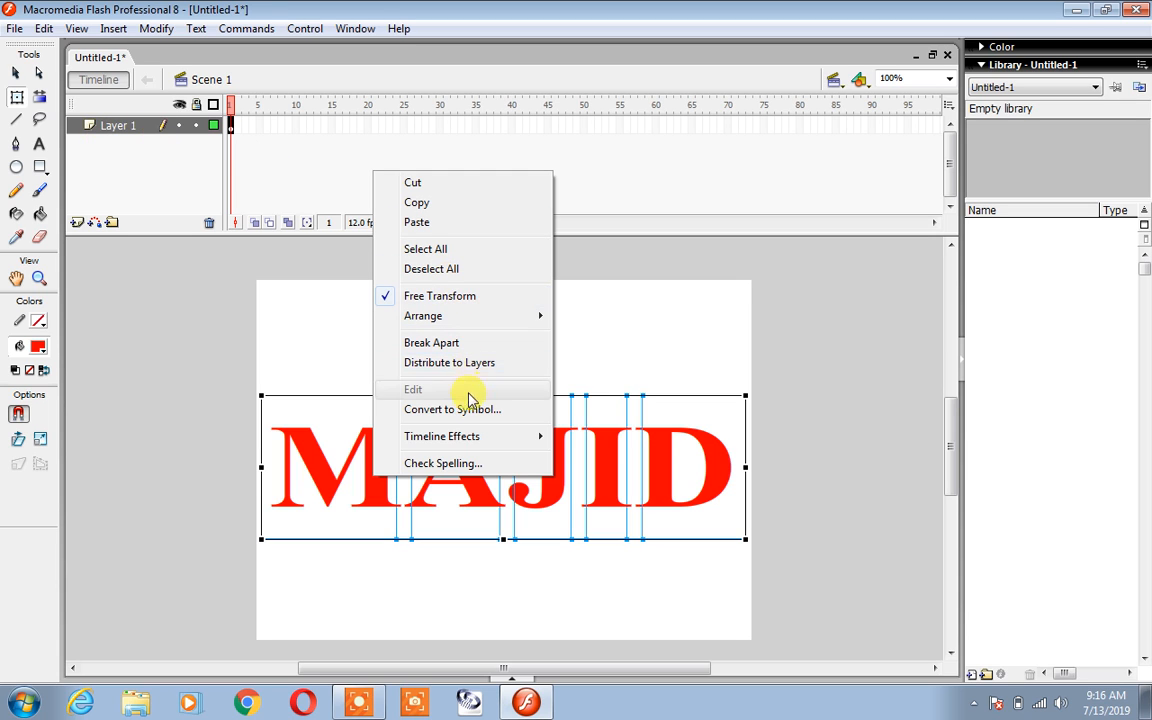
{"action": "left_click", "coordinate": [481, 363]}
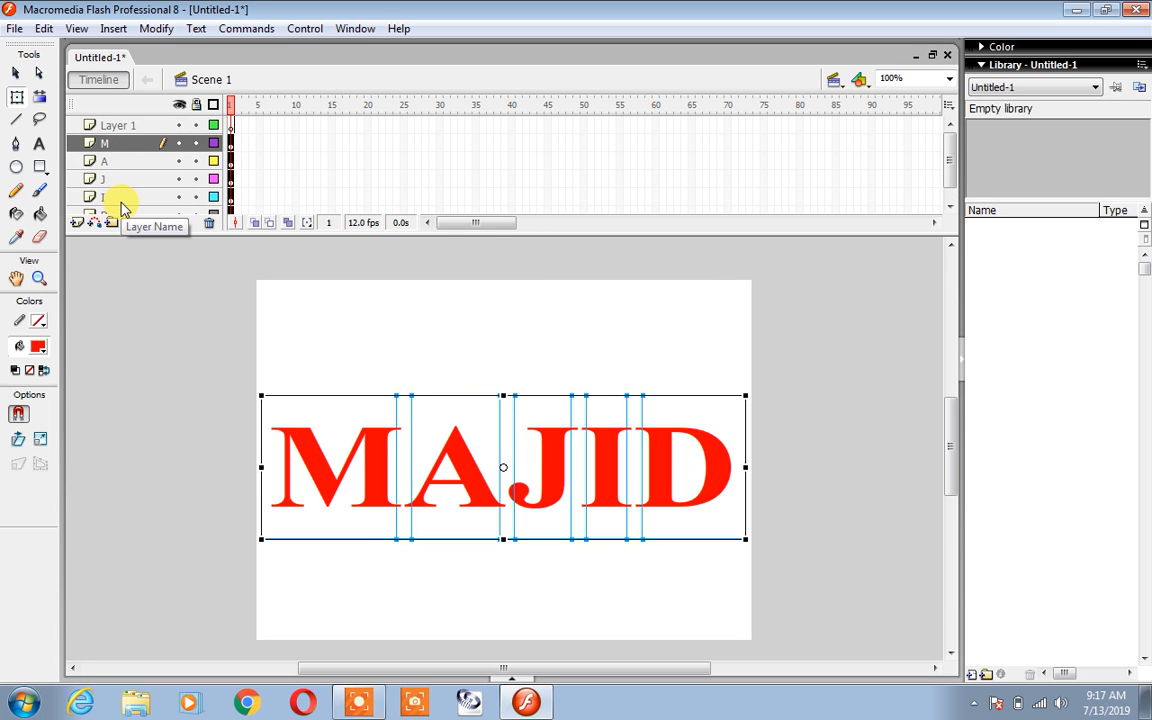
{"action": "left_click", "coordinate": [119, 126]}
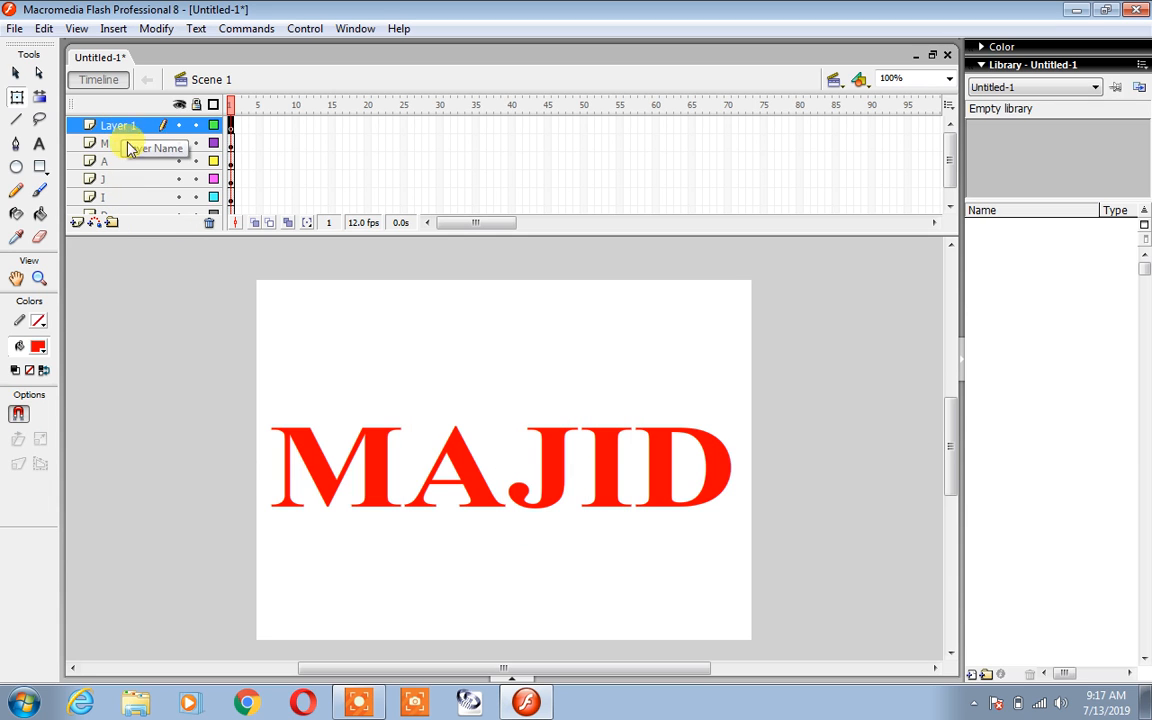
{"action": "left_click", "coordinate": [211, 225]}
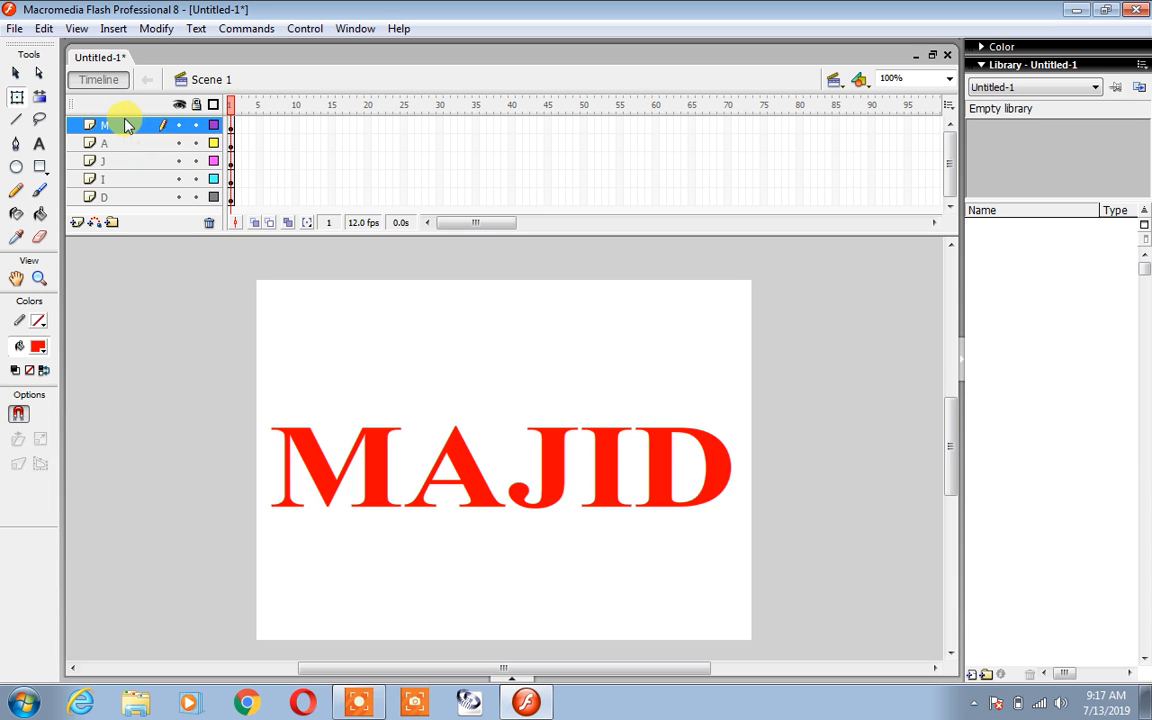
Insert a keyframe at frame 45 of layer M and move the letter M to the stage's upper centre.
{"action": "left_click", "coordinate": [547, 126]}
{"action": "key", "text": "F6"}
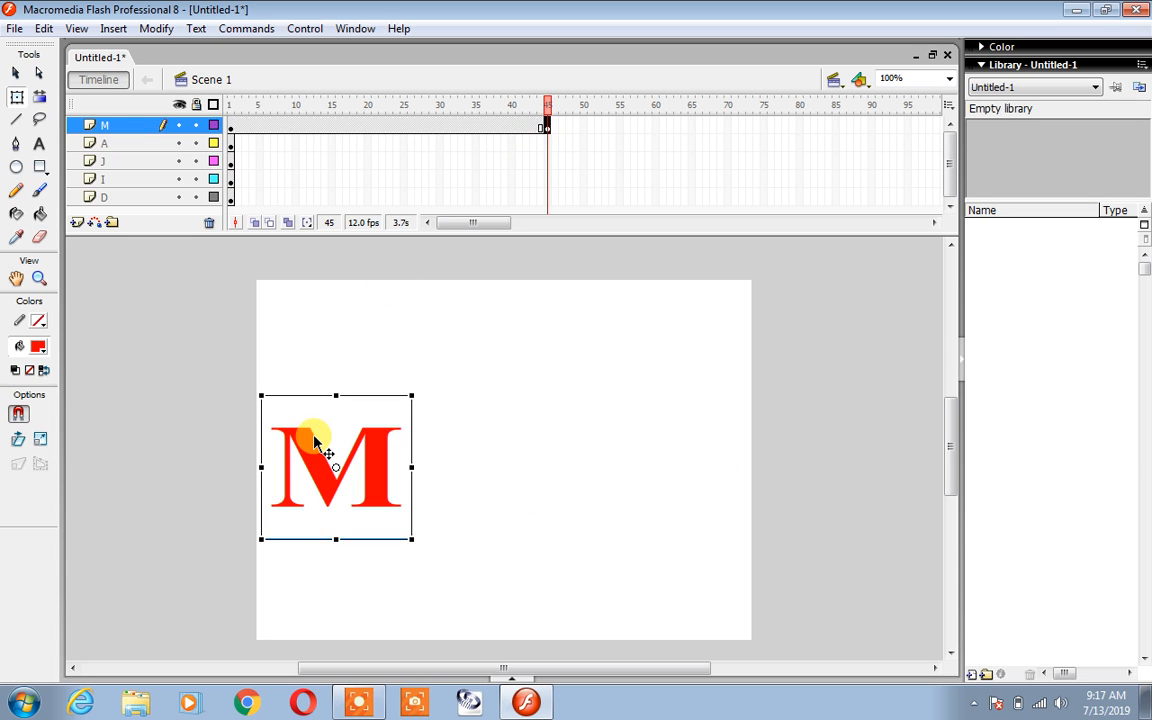
{"action": "key", "text": "ctrl+z"}
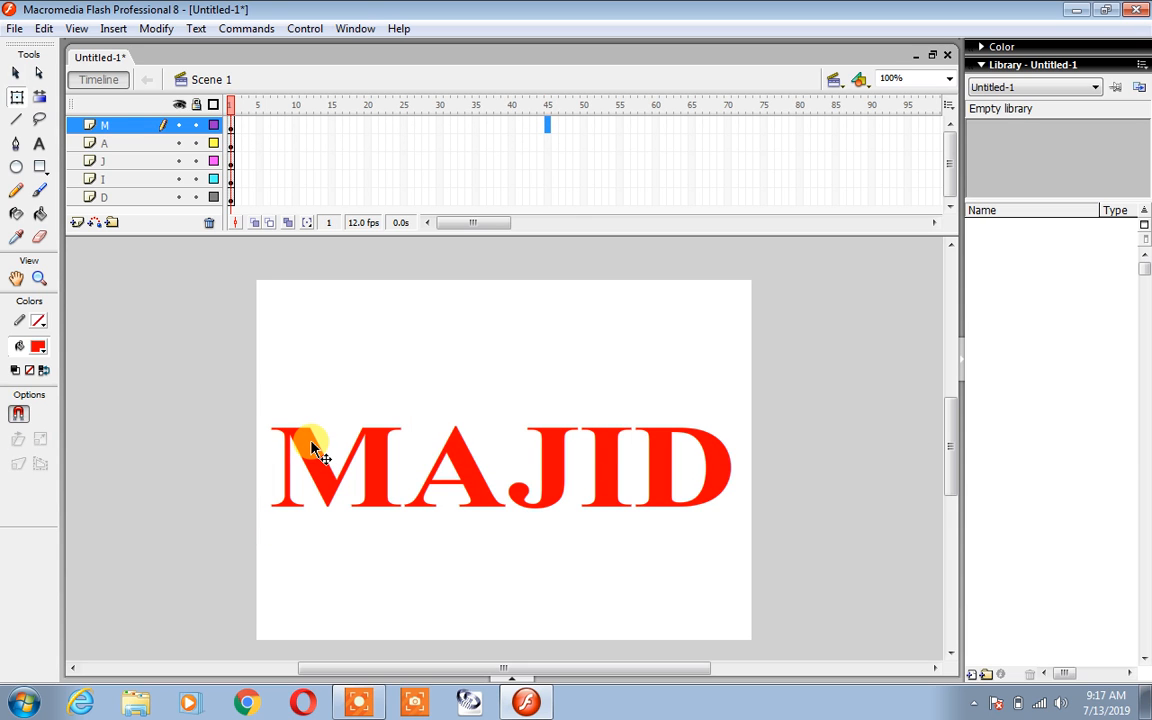
{"action": "key", "text": "F6"}
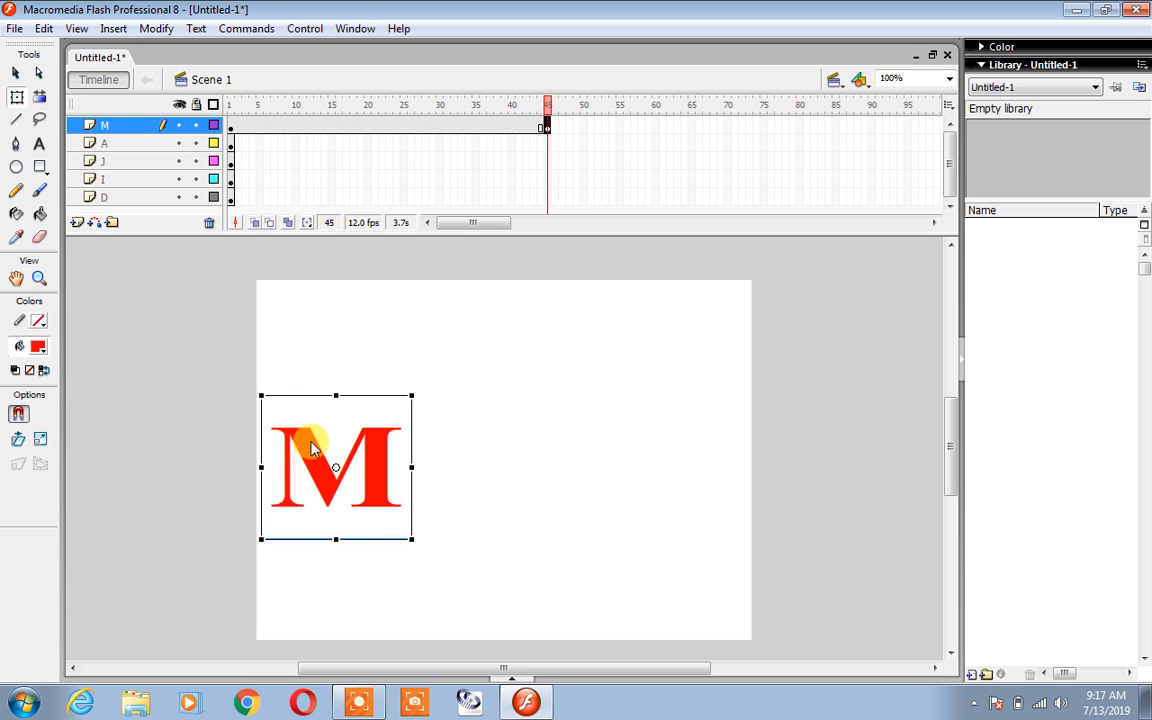
{"action": "left_click_drag", "start_coordinate": [366, 452], "coordinate": [536, 340]}
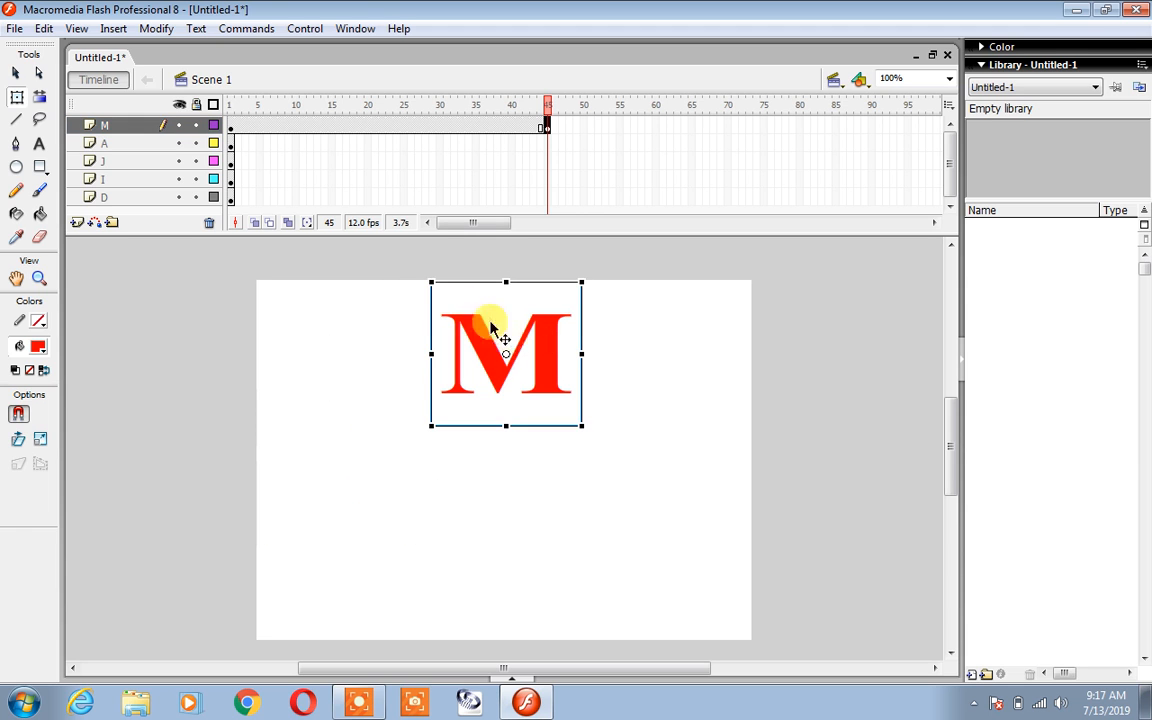
Insert keyframes at frame 45 of layers A and J, moving A to the stage's lower-right corner and J to its lower-left corner.
{"action": "left_click", "coordinate": [547, 143]}
{"action": "key", "text": "F6"}
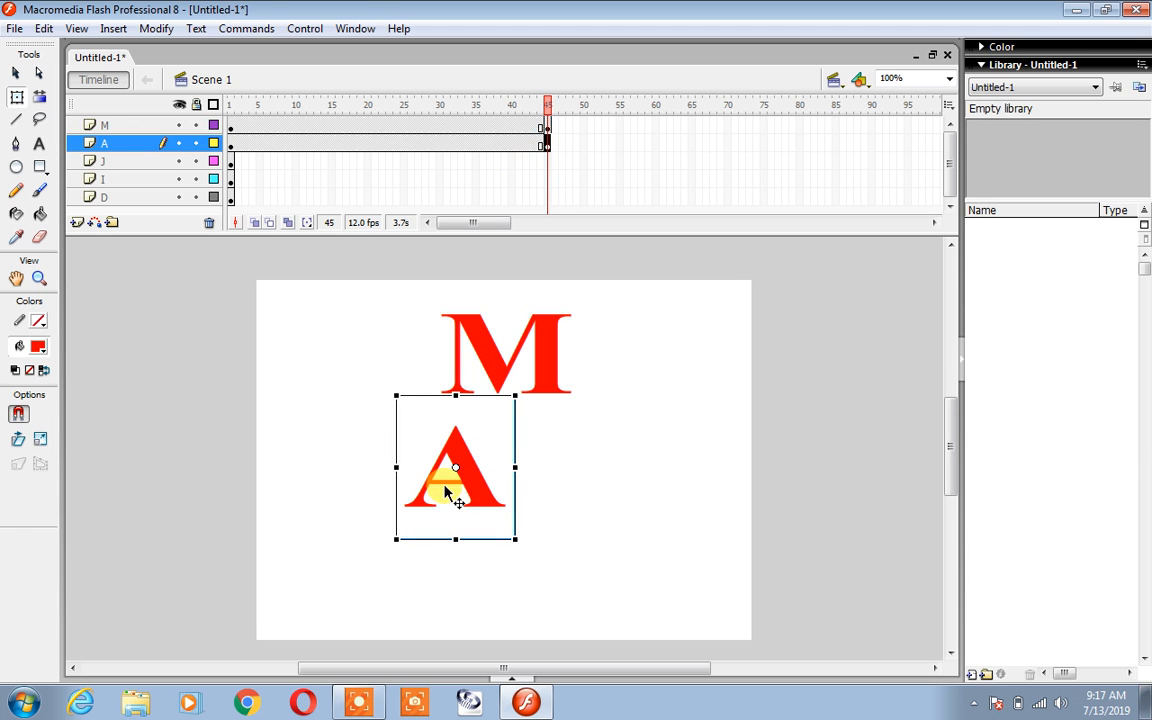
{"action": "left_click_drag", "start_coordinate": [468, 505], "coordinate": [700, 604]}
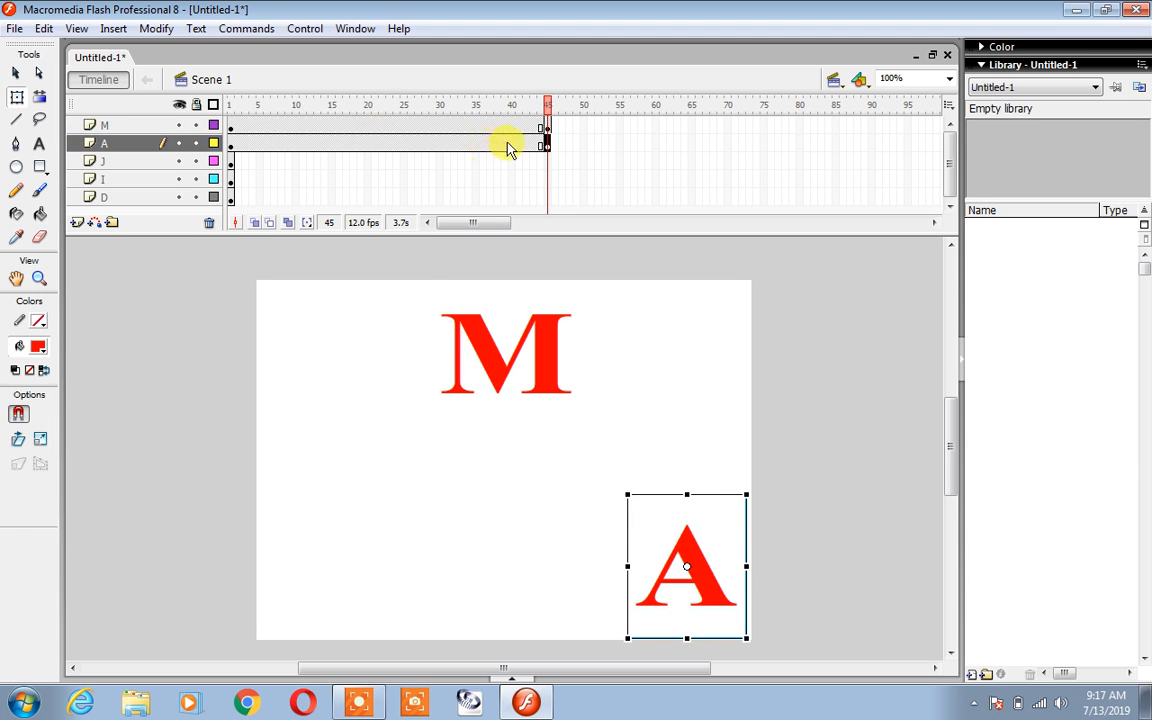
{"action": "left_click", "coordinate": [548, 160]}
{"action": "key", "text": "F6"}
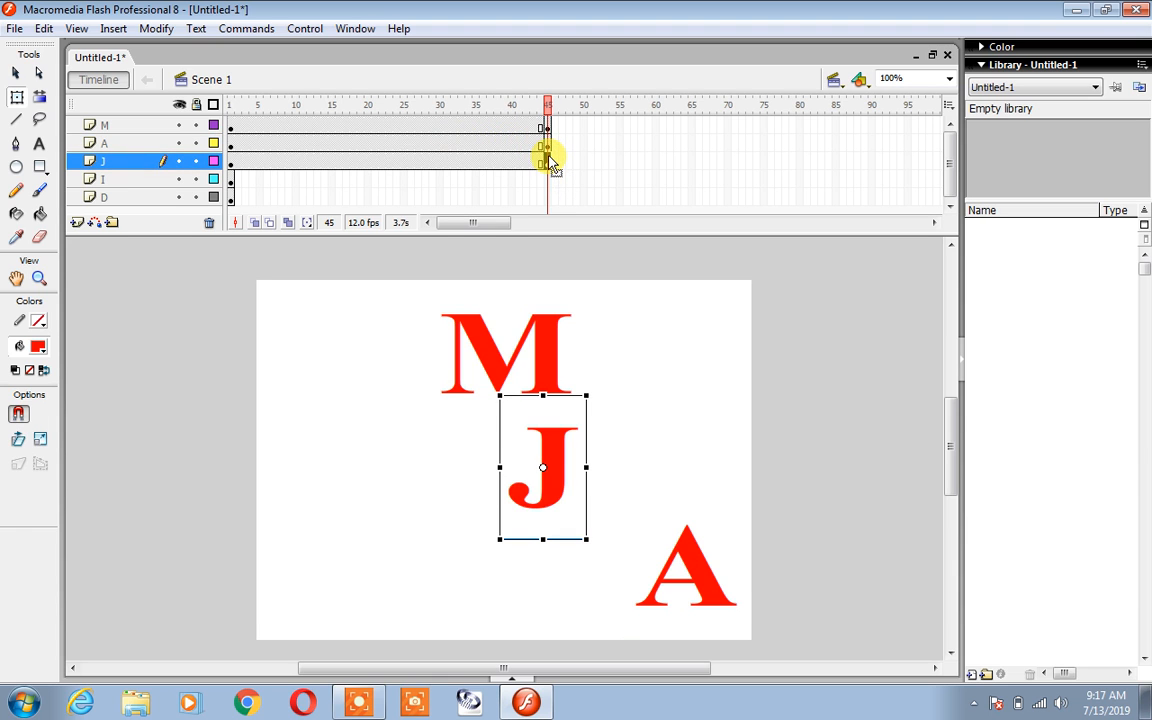
{"action": "left_click_drag", "start_coordinate": [548, 497], "coordinate": [306, 598]}
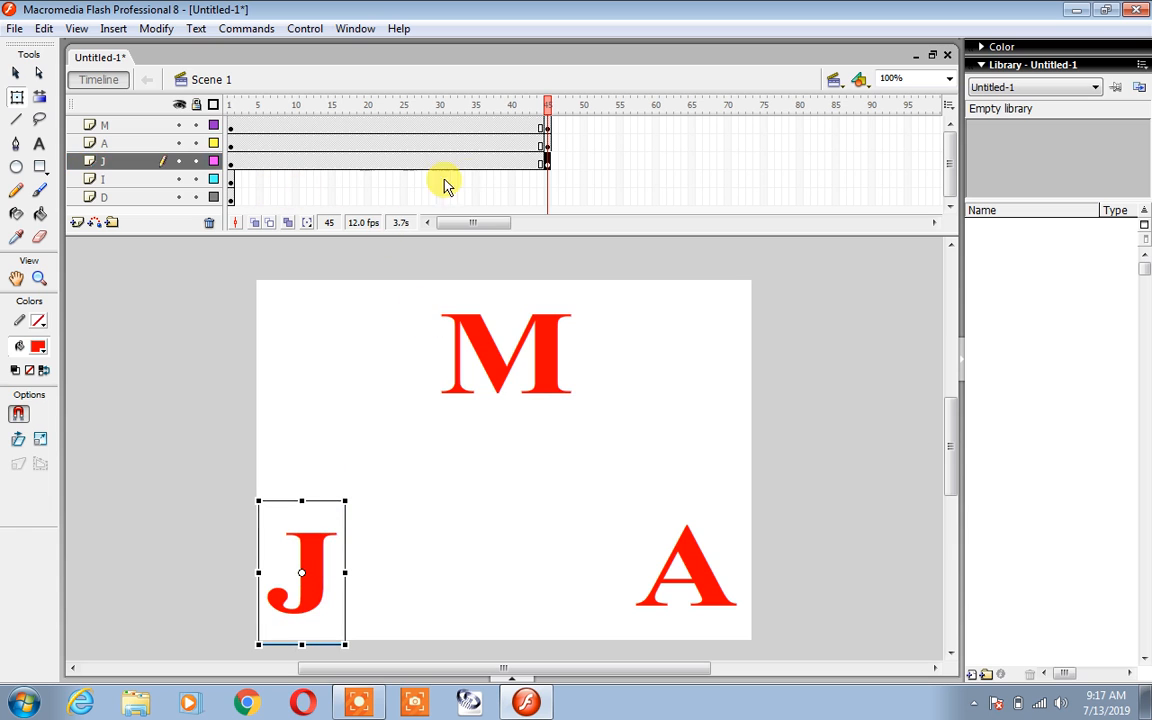
Insert keyframes at frame 45 of layers I and D, moving I to the stage's upper-left corner and D near its centre.
{"action": "left_click", "coordinate": [549, 180]}
{"action": "key", "text": "F6"}
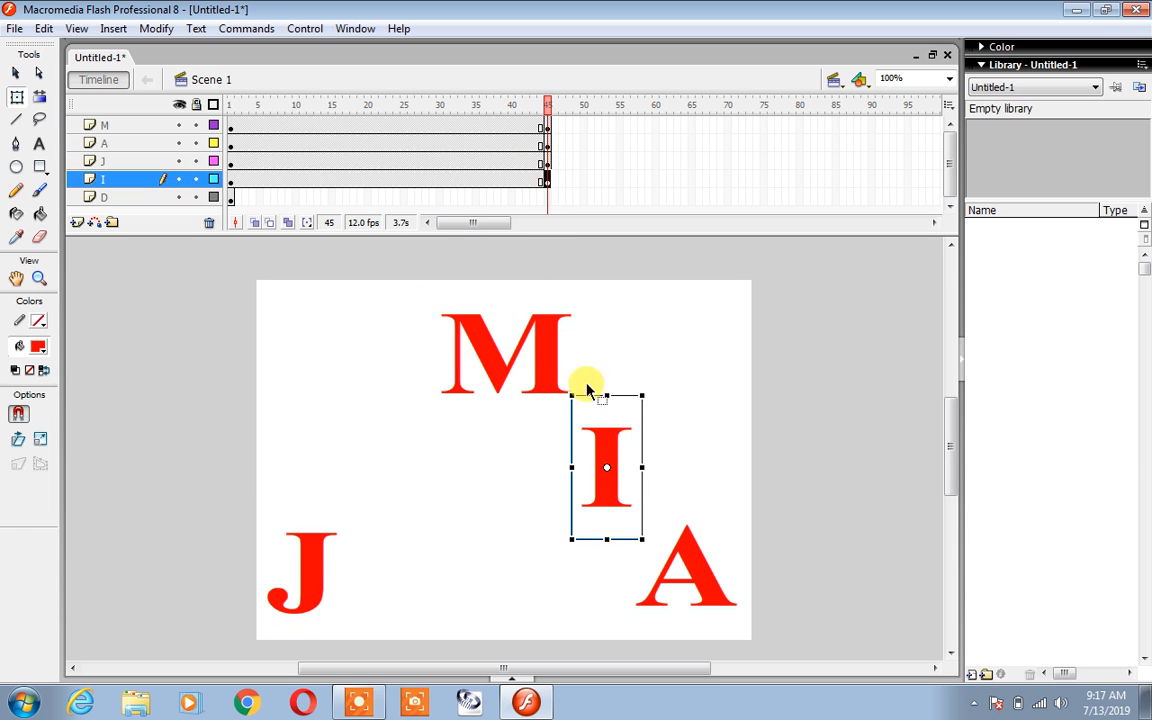
{"action": "left_click_drag", "start_coordinate": [601, 445], "coordinate": [285, 322]}
{"action": "left_click", "coordinate": [548, 197]}
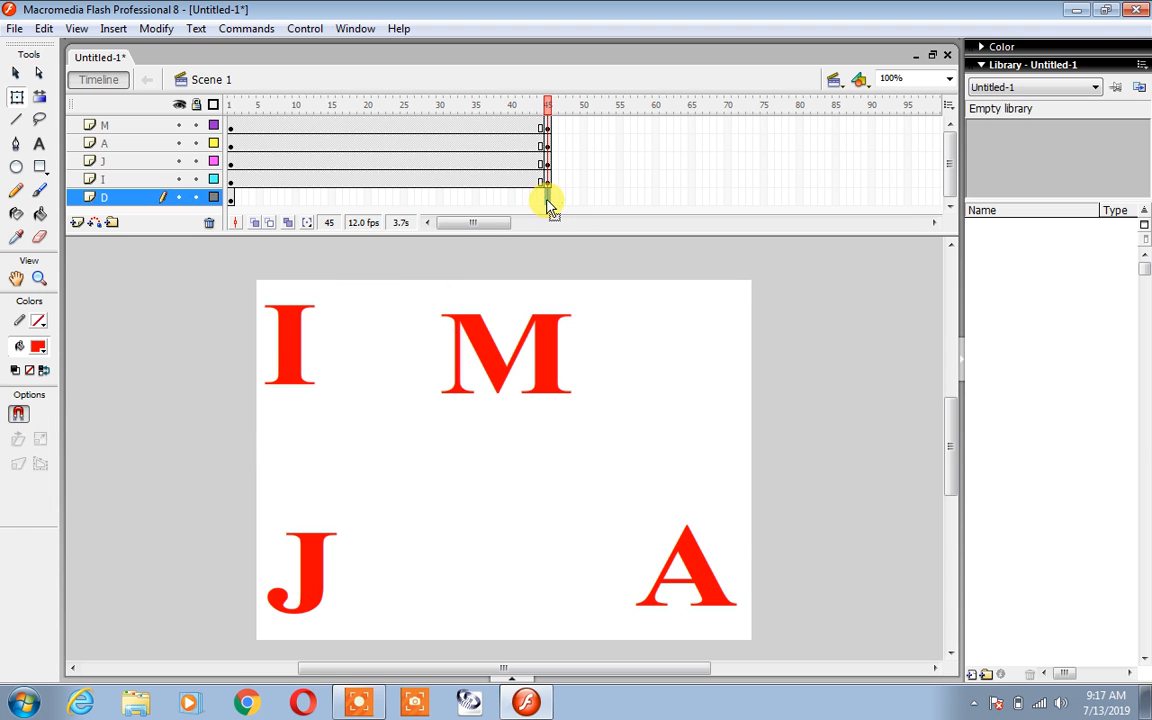
{"action": "key", "text": "F6"}
{"action": "left_click_drag", "start_coordinate": [617, 455], "coordinate": [456, 493]}
At frame 45, move the letter M to the stage's upper-right corner and shift D slightly up and to the right.
{"action": "left_click", "coordinate": [540, 355]}
{"action": "left_click_drag", "start_coordinate": [537, 353], "coordinate": [702, 361]}
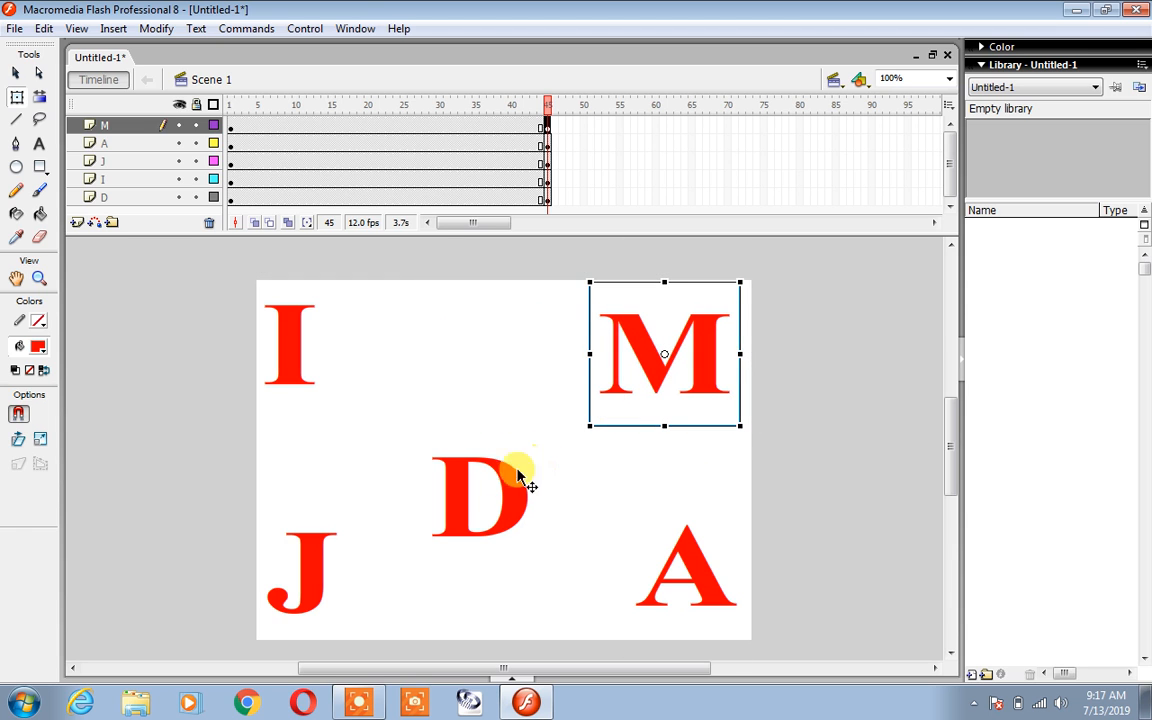
{"action": "left_click_drag", "start_coordinate": [524, 483], "coordinate": [548, 473]}
{"action": "left_click", "coordinate": [831, 474]}
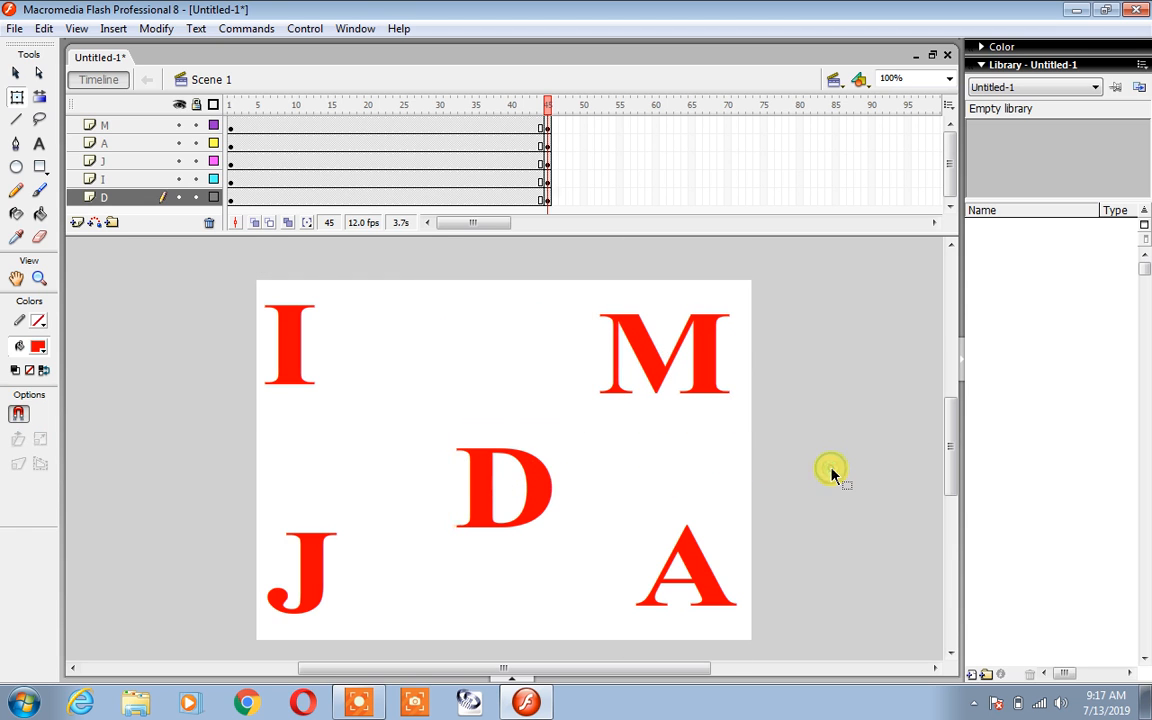
Create motion tweens between frames 1 and 45 on layers M and A.
{"action": "right_click", "coordinate": [369, 128]}
{"action": "left_click", "coordinate": [407, 145]}
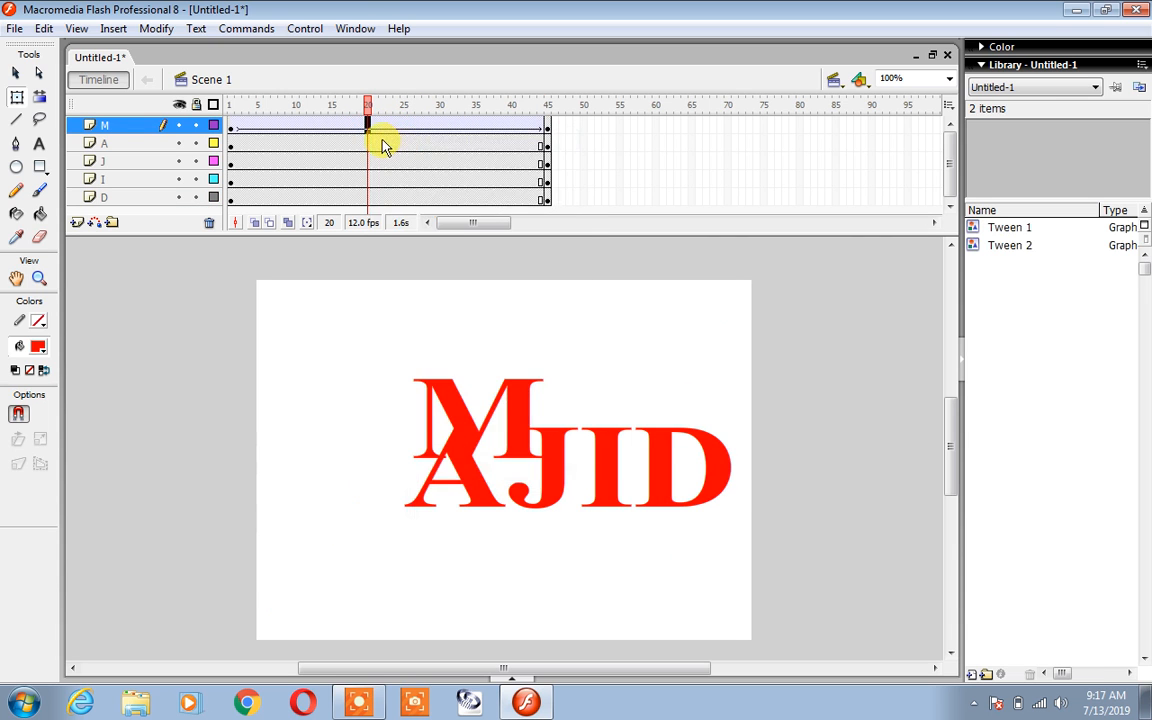
{"action": "right_click", "coordinate": [381, 143]}
{"action": "left_click", "coordinate": [395, 149]}
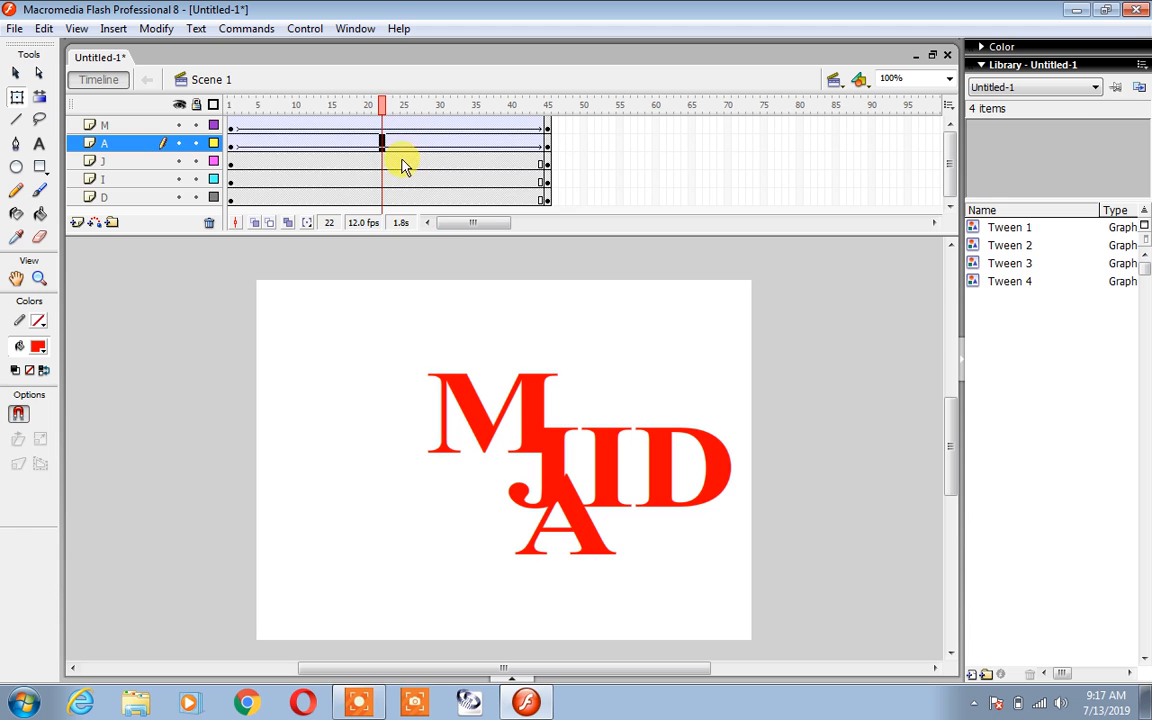
{"action": "left_click_drag", "start_coordinate": [400, 161], "coordinate": [398, 213]}
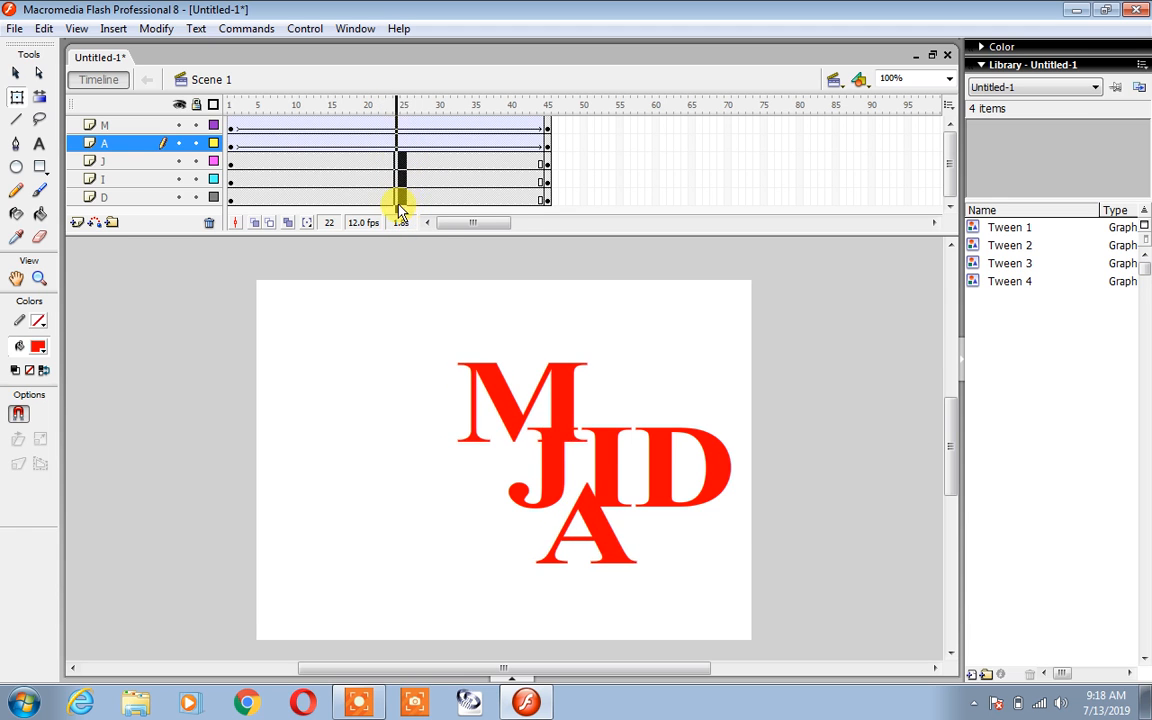
{"action": "left_click", "coordinate": [464, 195]}
{"action": "left_click", "coordinate": [459, 181]}
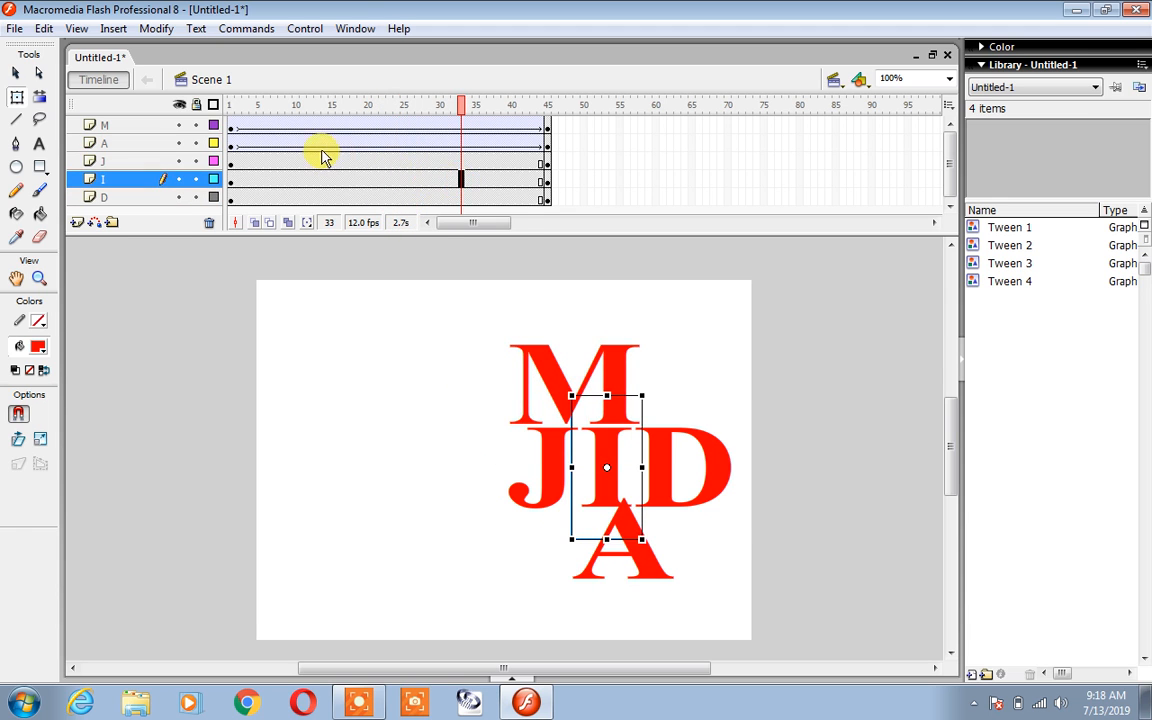
Create motion tweens between frames 1 and 45 on layers J, I and D, and test the movie.
{"action": "right_click", "coordinate": [363, 165]}
{"action": "left_click", "coordinate": [376, 180]}
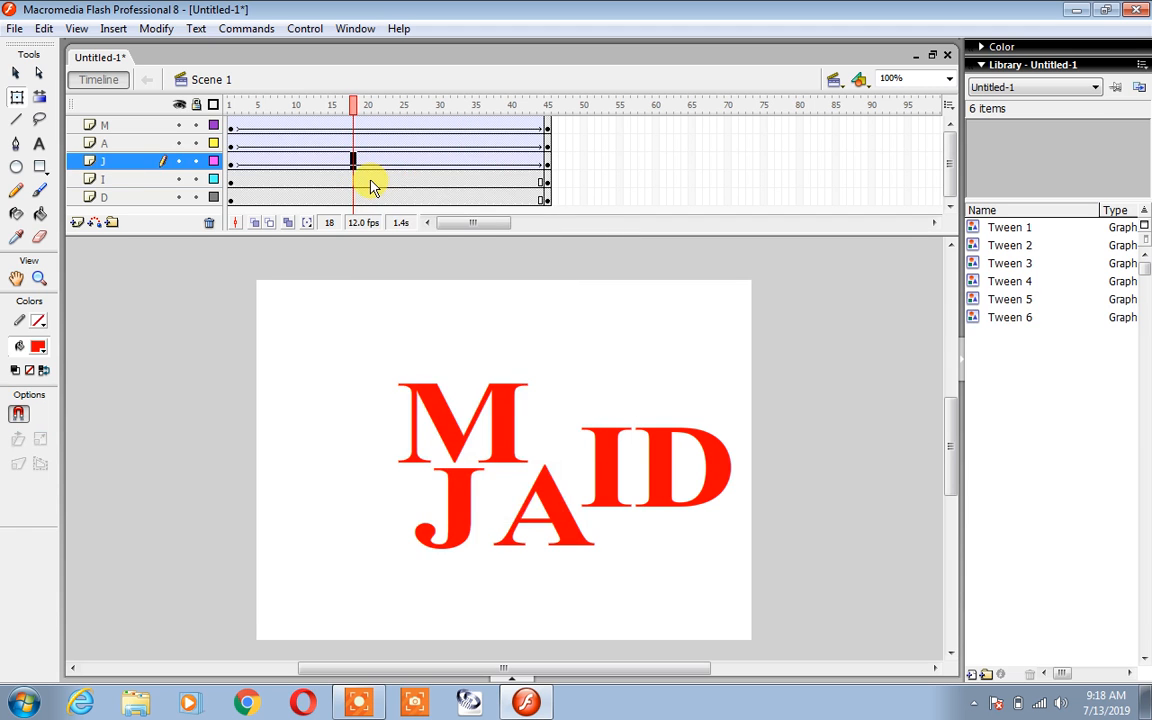
{"action": "right_click", "coordinate": [370, 182]}
{"action": "left_click", "coordinate": [400, 192]}
{"action": "right_click", "coordinate": [374, 196]}
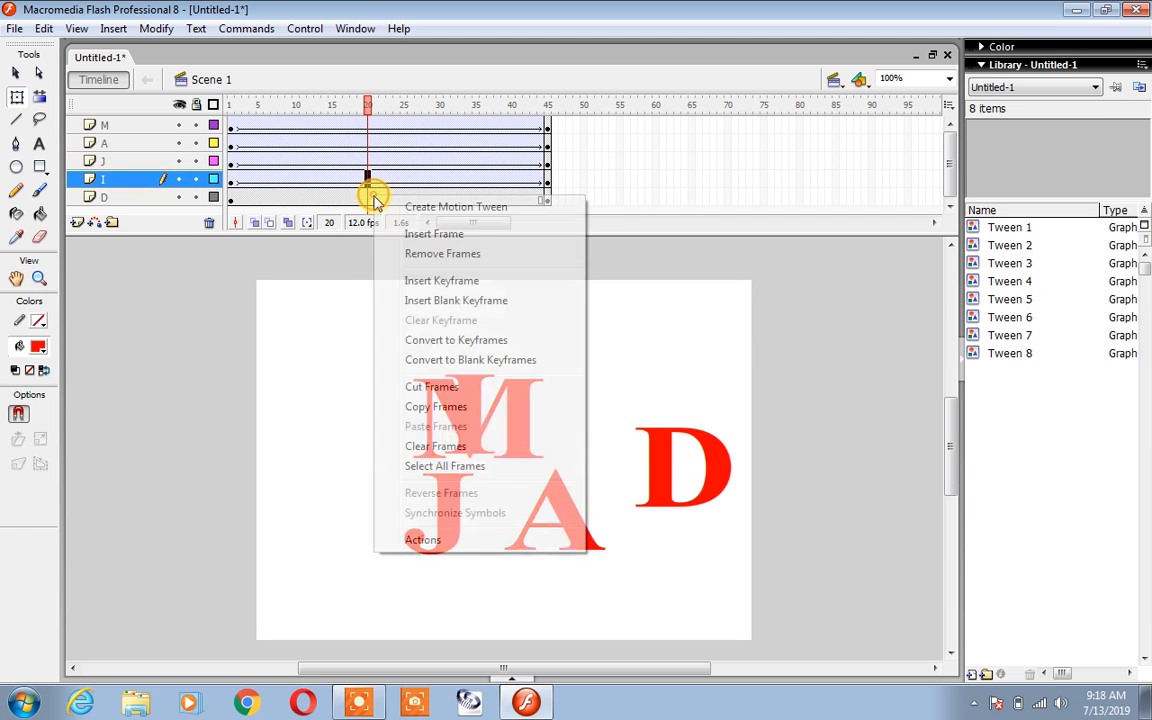
{"action": "left_click", "coordinate": [455, 207]}
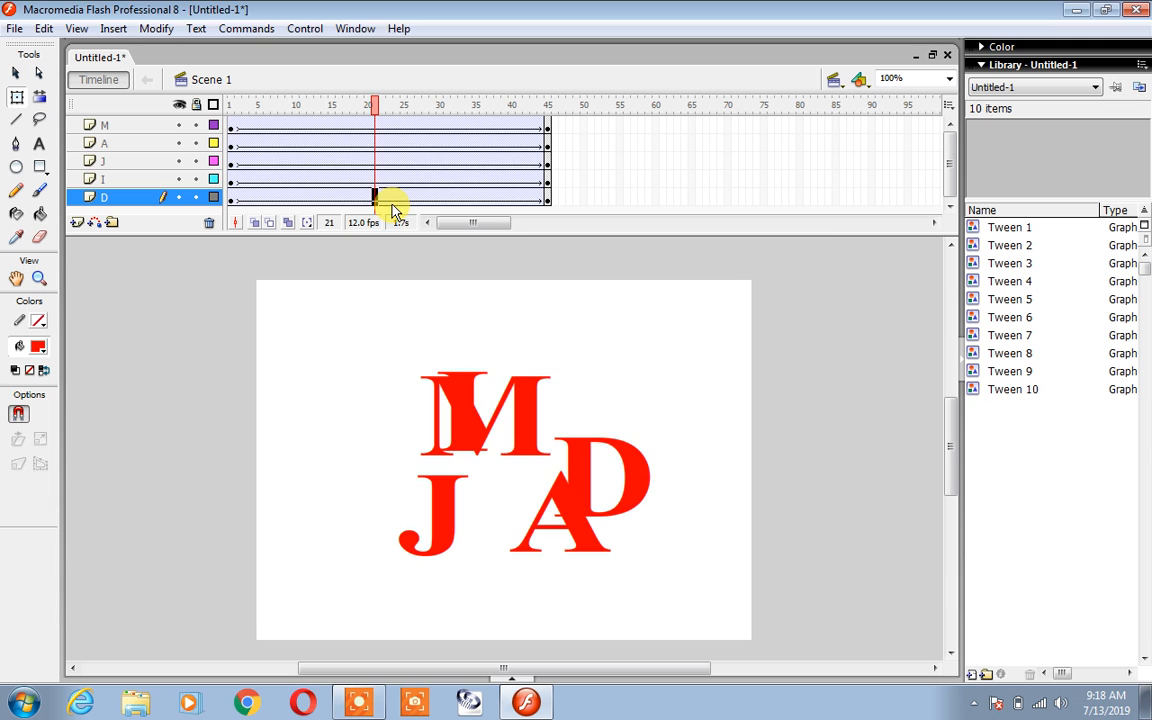
{"action": "key", "text": "ctrl+Return"}
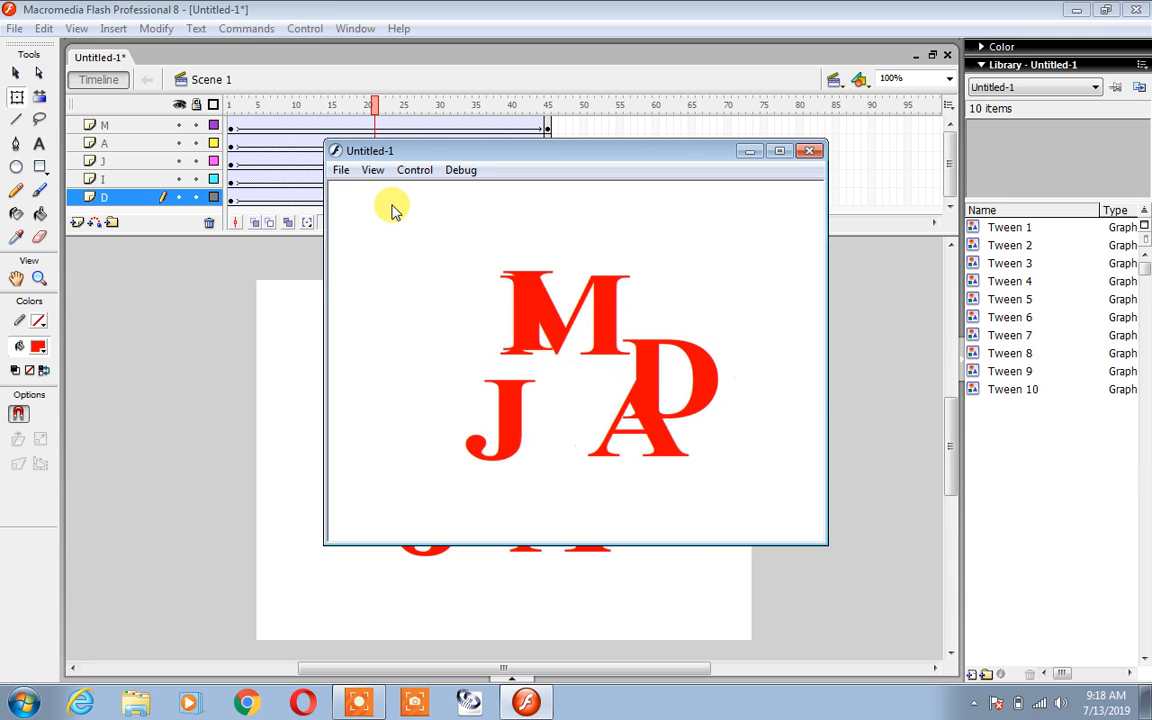
{"action": "left_click", "coordinate": [810, 151]}
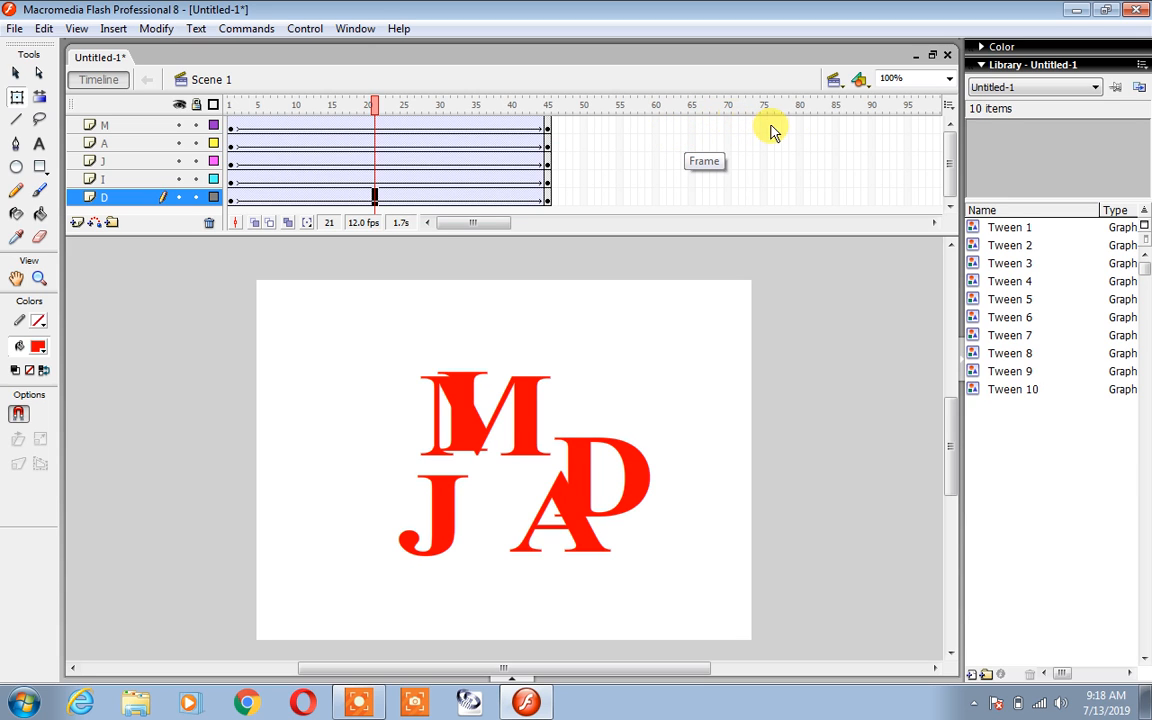
Extend all five layers with frames up to frame 80 so the scattered letters hold, and test the movie.
{"action": "left_click_drag", "start_coordinate": [800, 124], "coordinate": [800, 200]}
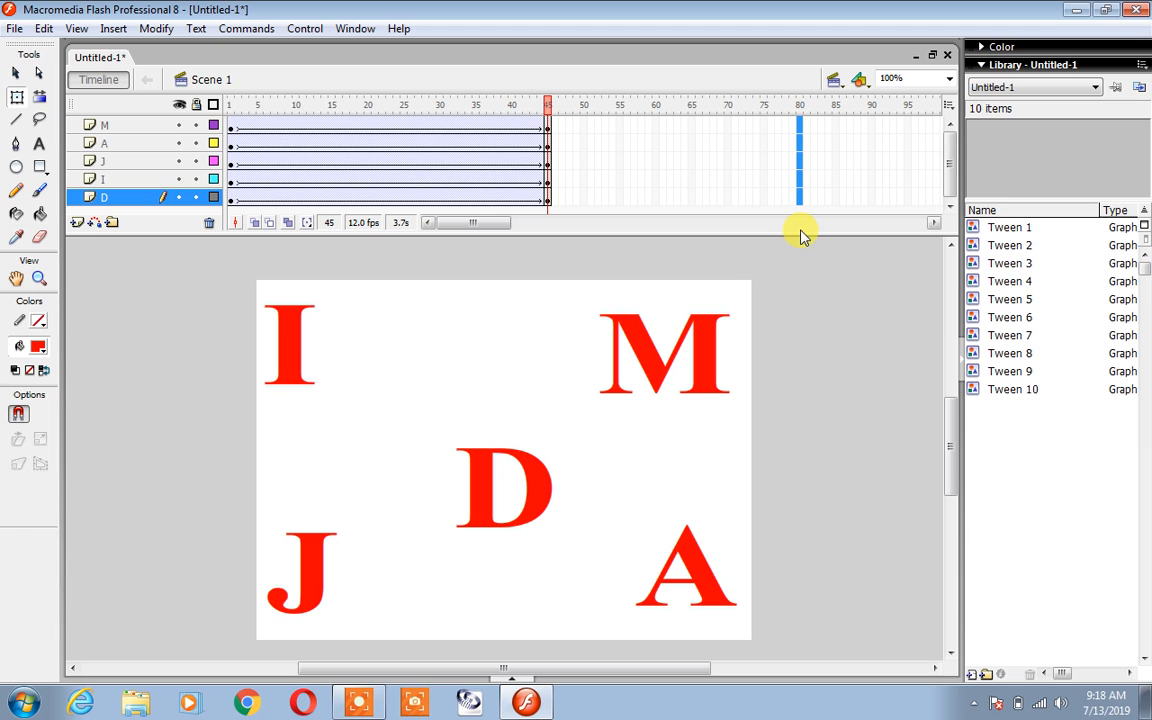
{"action": "key", "text": "F6"}
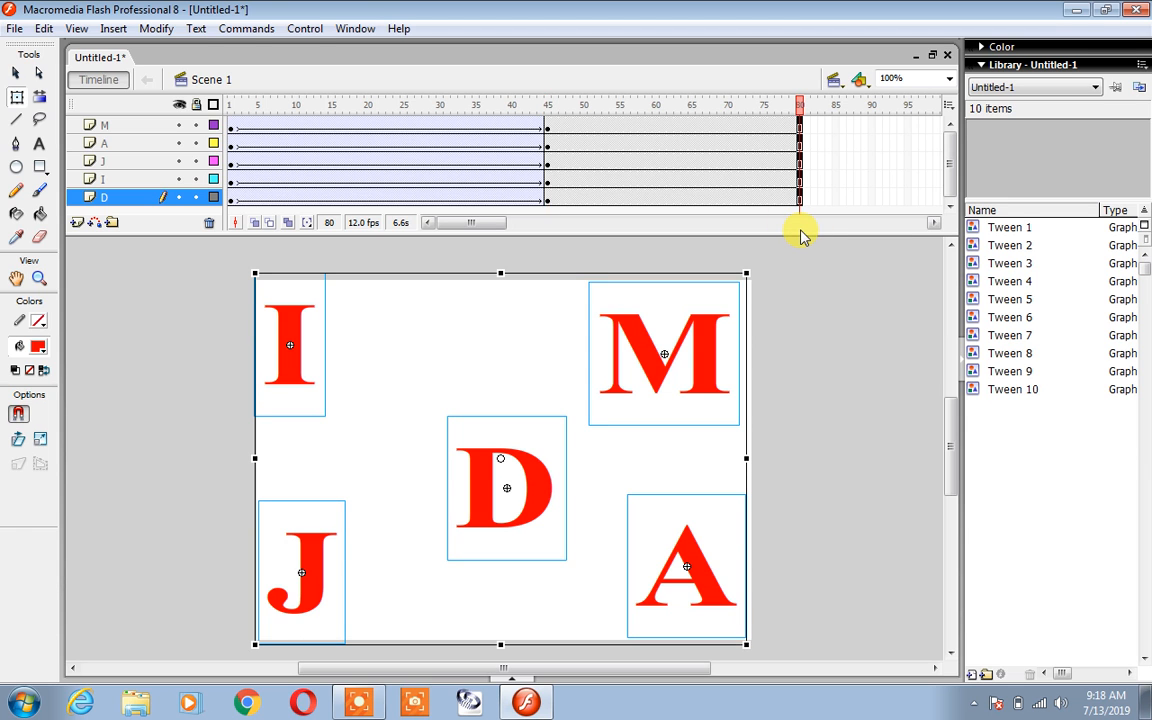
{"action": "key", "text": "ctrl+Return"}
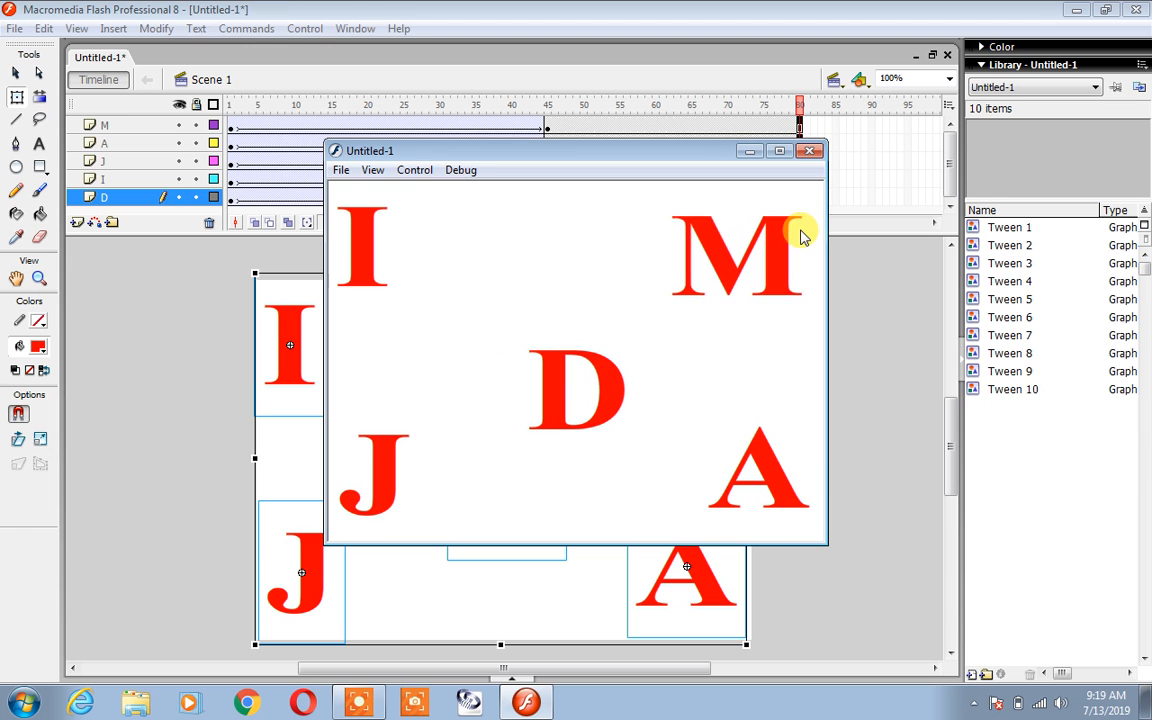
{"action": "left_click", "coordinate": [810, 152]}
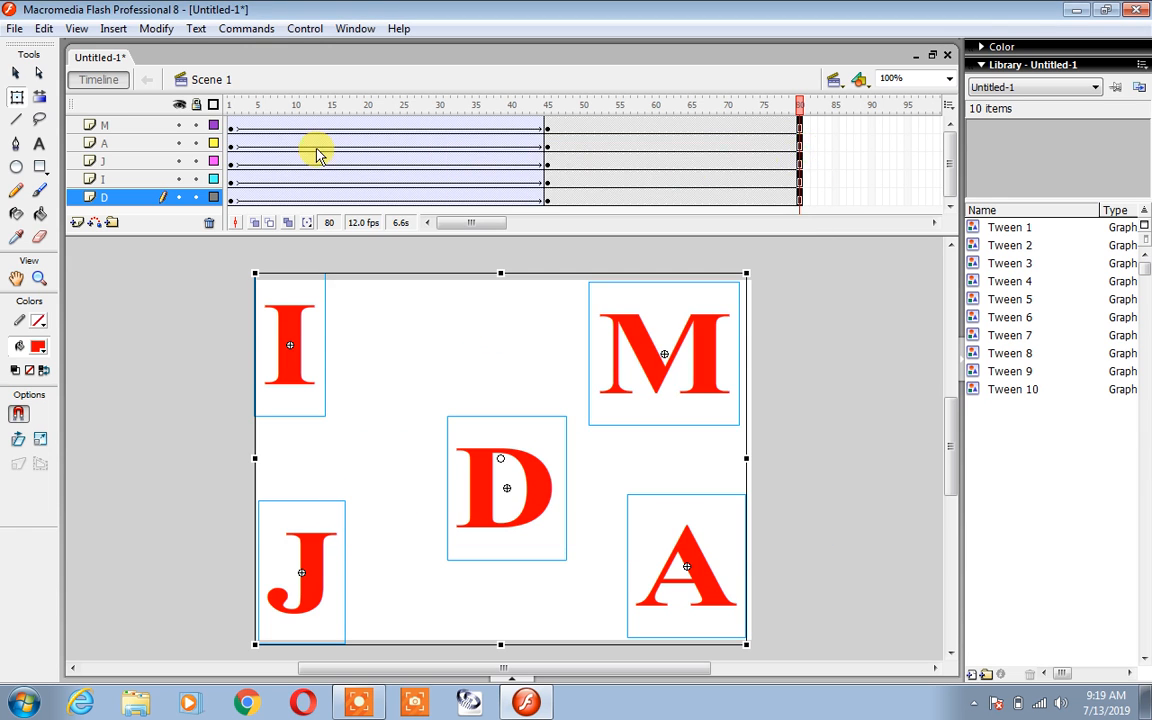
Duplicate frames 1 to 80 of all five layers, placing the copies from frame 81 onward.
{"action": "left_click_drag", "start_coordinate": [233, 131], "coordinate": [800, 213]}
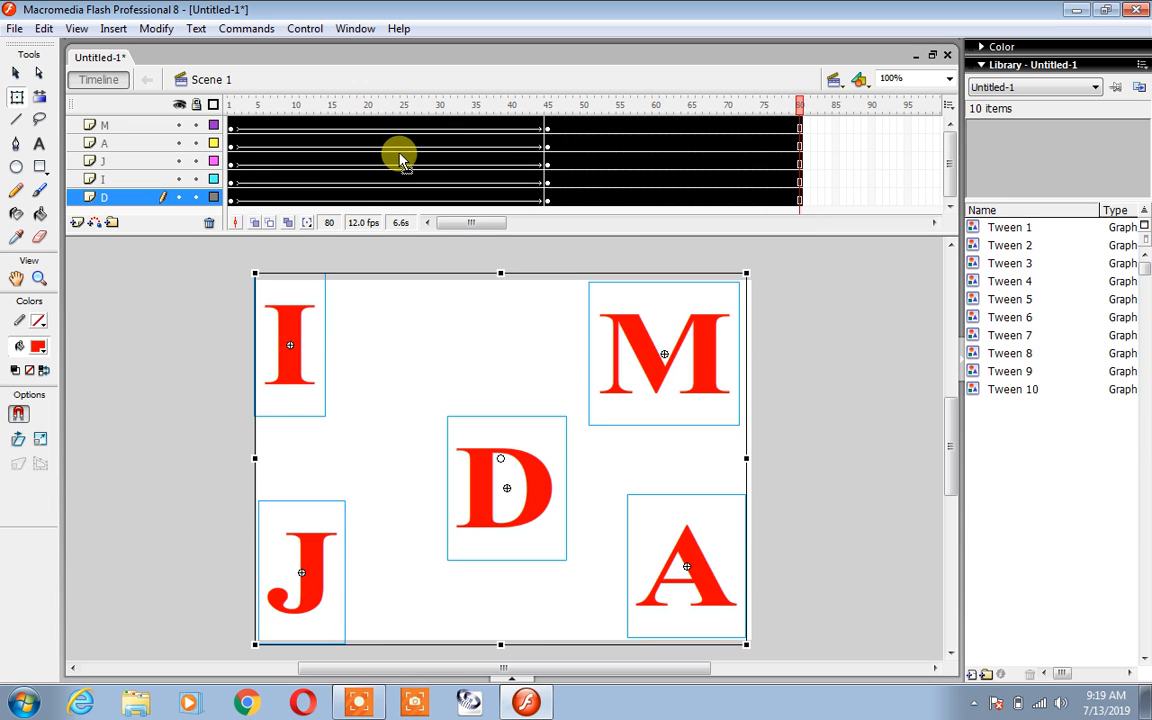
{"action": "left_click_drag", "start_coordinate": [358, 178], "coordinate": [900, 180]}
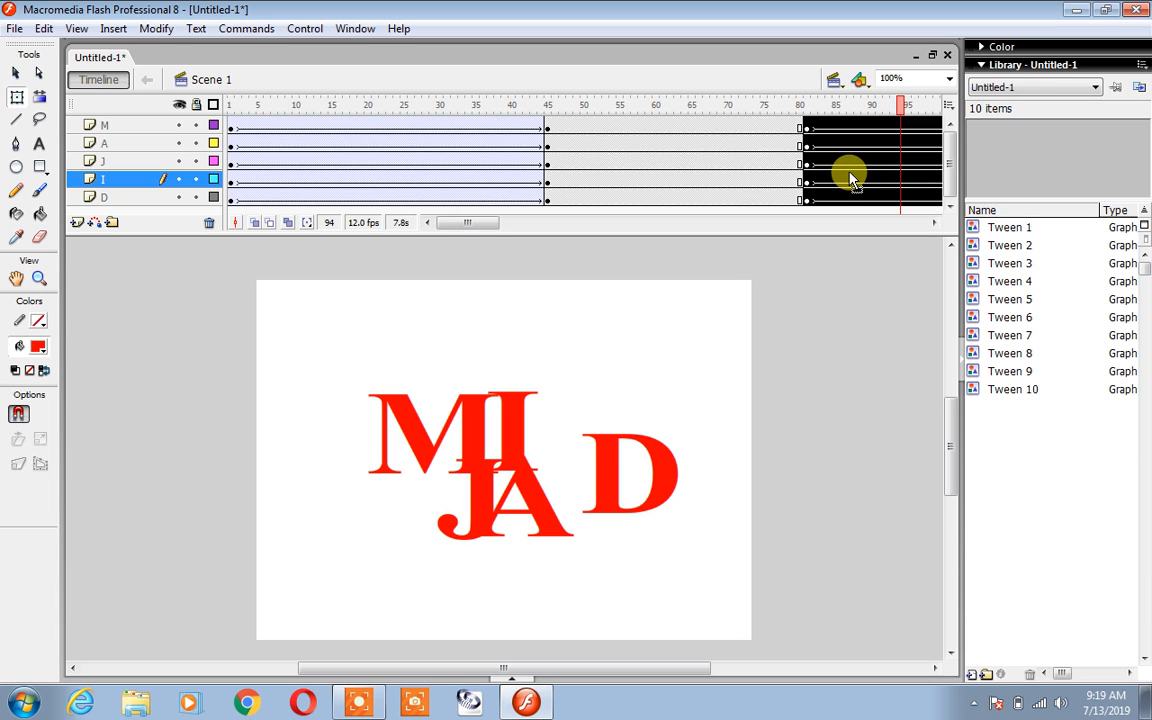
Reverse the copied frames that start at frame 81 on all five layers, and test the movie.
{"action": "right_click", "coordinate": [851, 179]}
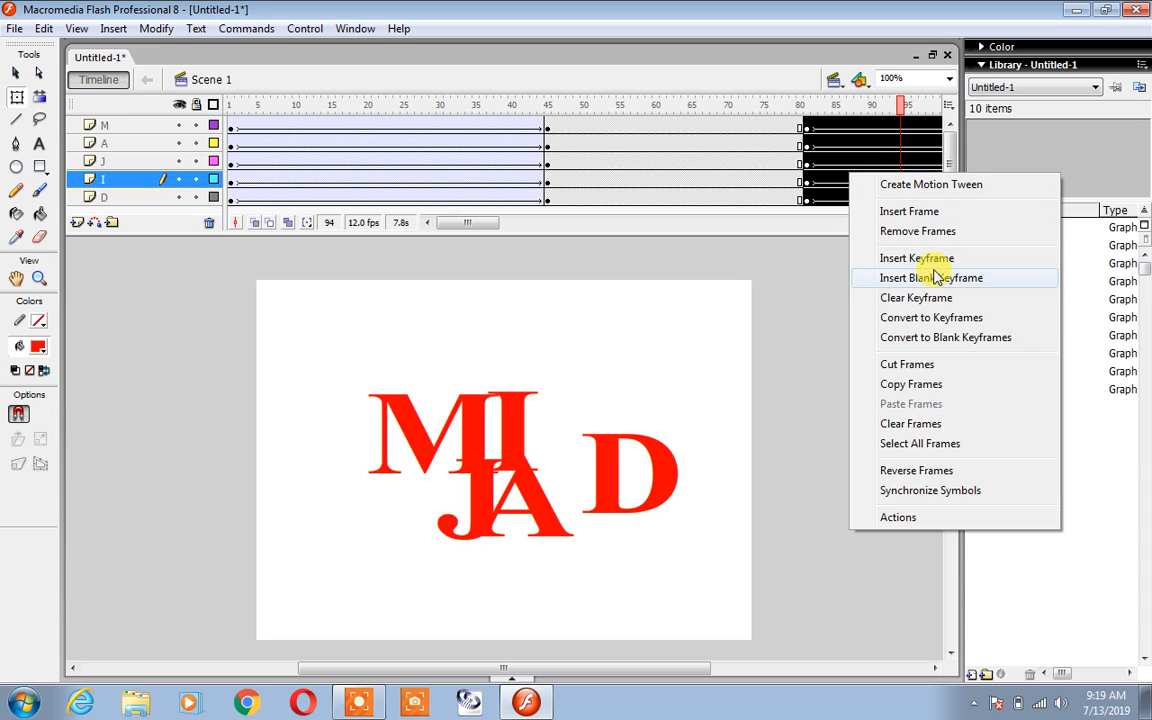
{"action": "left_click", "coordinate": [946, 480]}
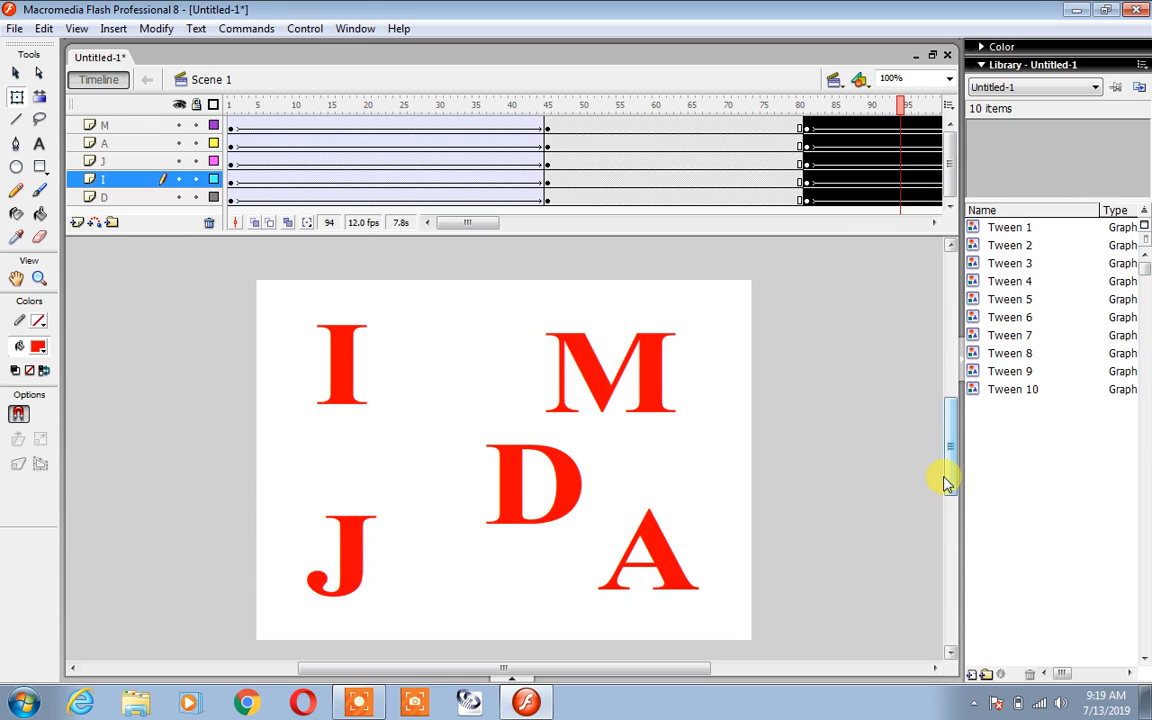
{"action": "key", "text": "ctrl+Return"}
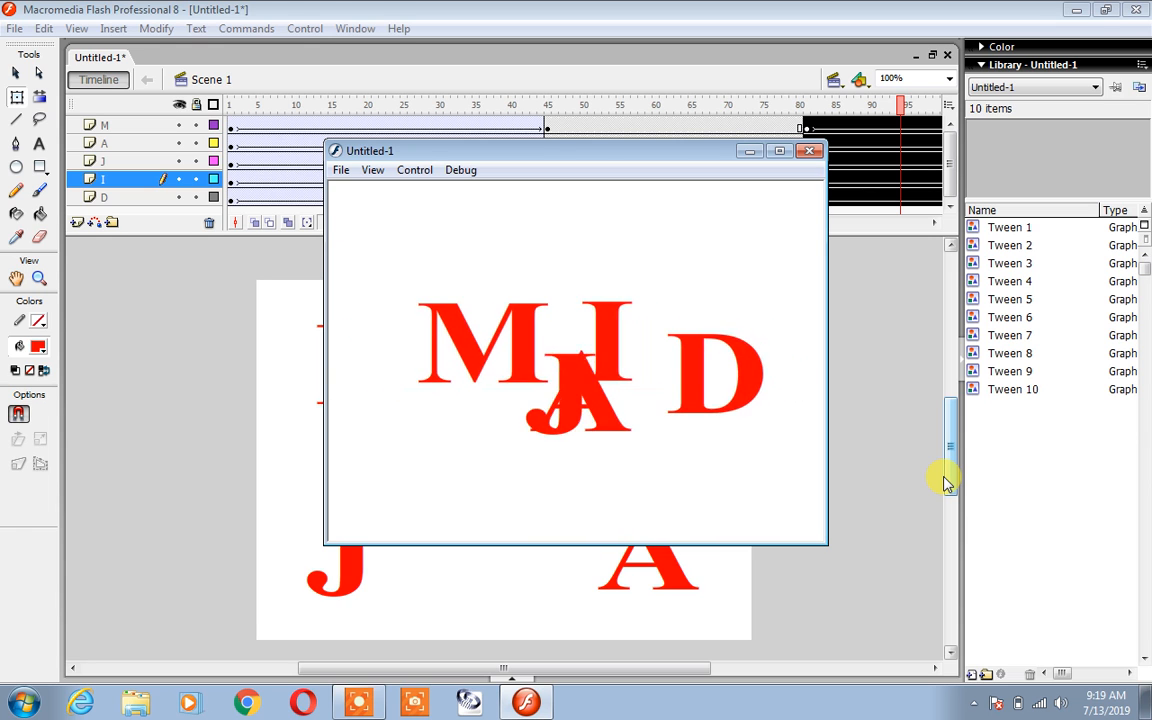
{"action": "left_click", "coordinate": [811, 152]}
Extend all five layers with frames up to frame 190 to hold the reassembled word, and test the movie.
{"action": "left_click_drag", "start_coordinate": [467, 223], "coordinate": [581, 224]}
{"action": "left_click", "coordinate": [835, 178]}
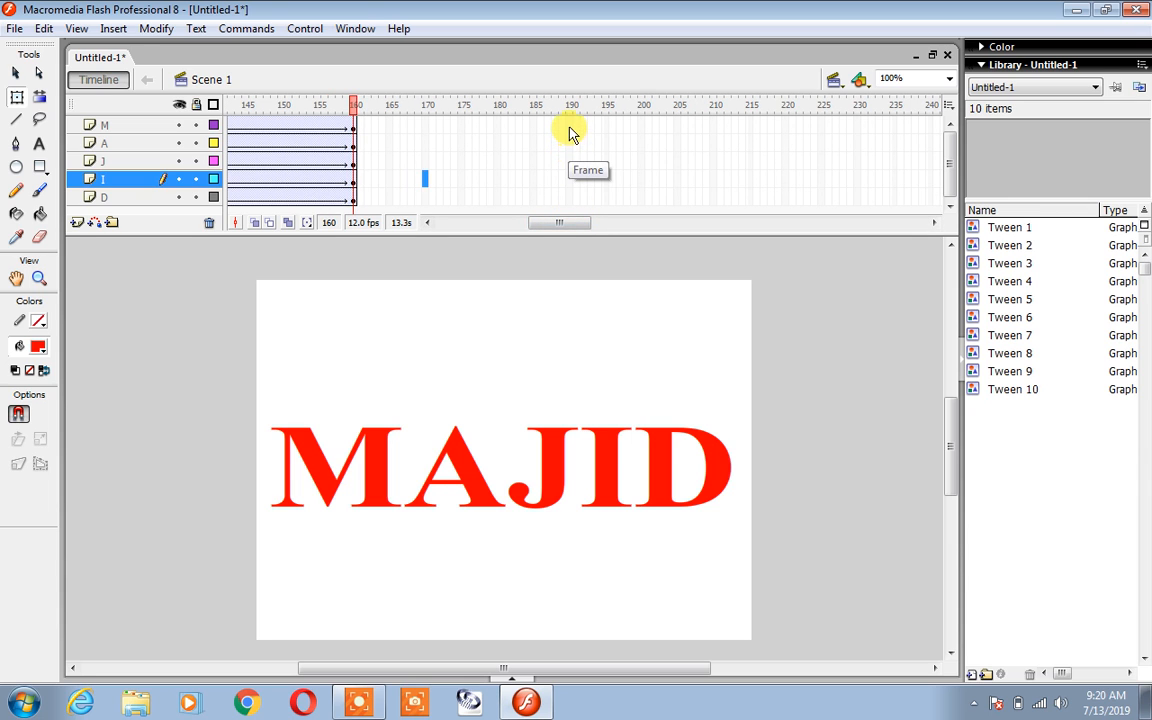
{"action": "left_click_drag", "start_coordinate": [569, 223], "coordinate": [569, 223]}
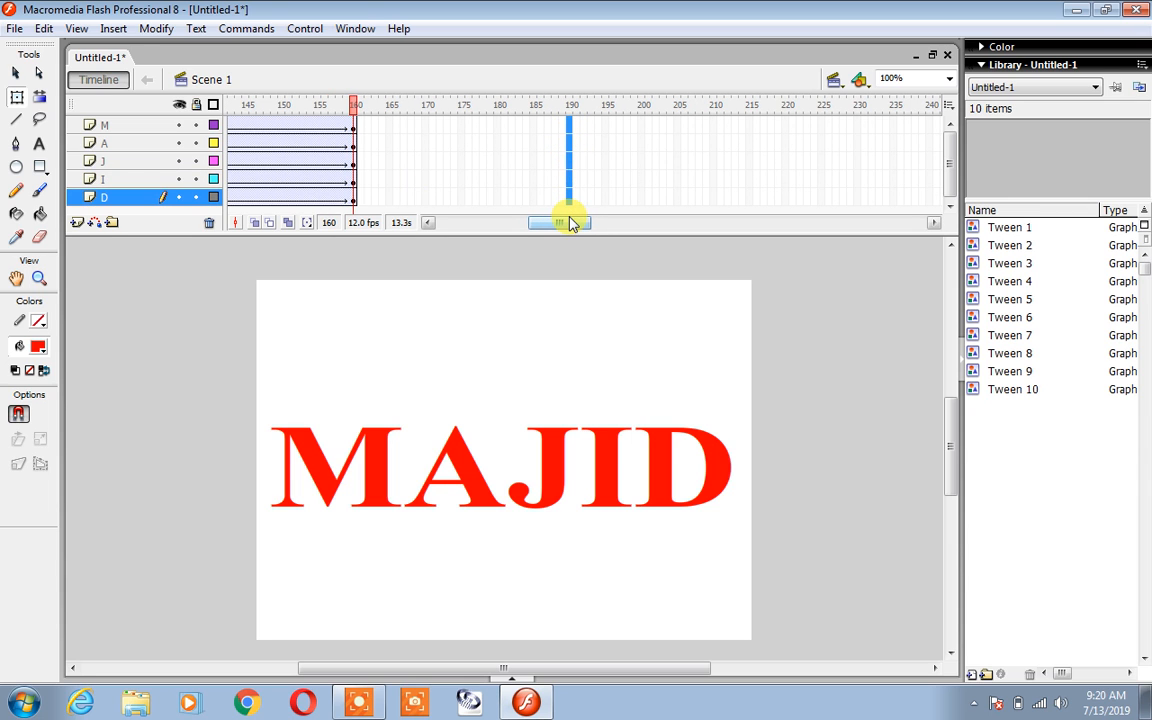
{"action": "key", "text": "F5"}
{"action": "left_click_drag", "start_coordinate": [570, 232], "coordinate": [542, 224]}
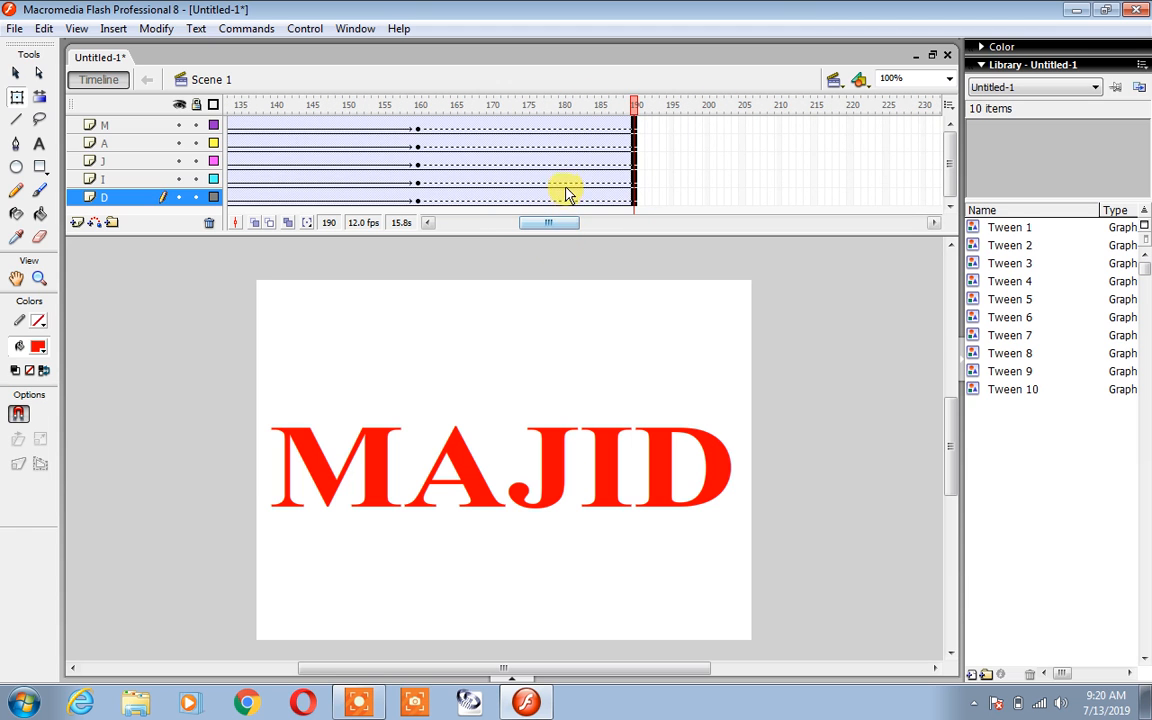
{"action": "key", "text": "ctrl+Return"}
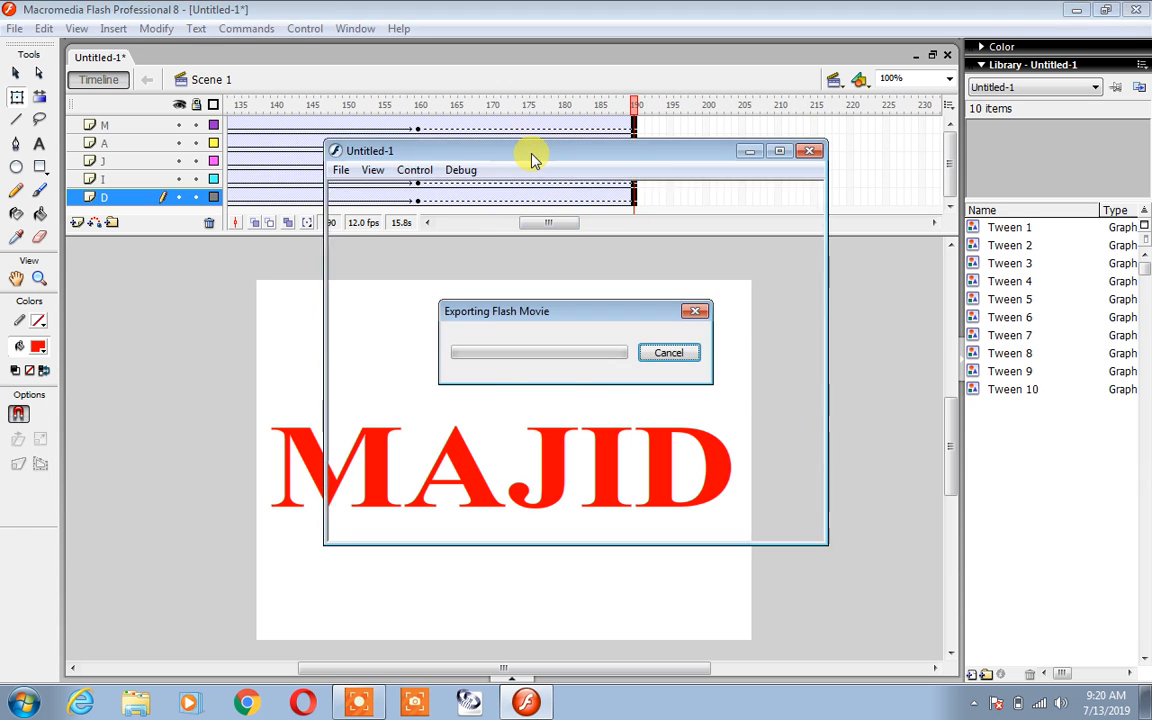